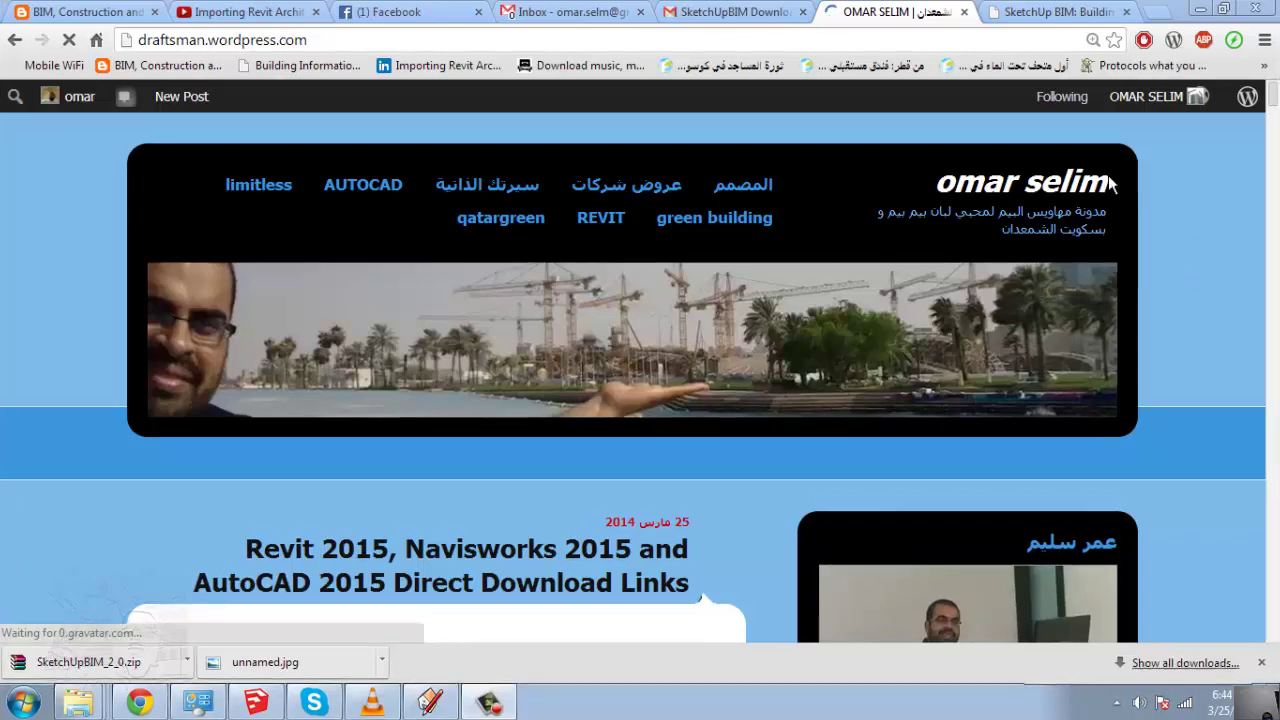
# Browse the SketchUpBIM 2.0 product page, then bring up Explorer's jump list with the downloaded zip
pyautogui.click(1045, 10)
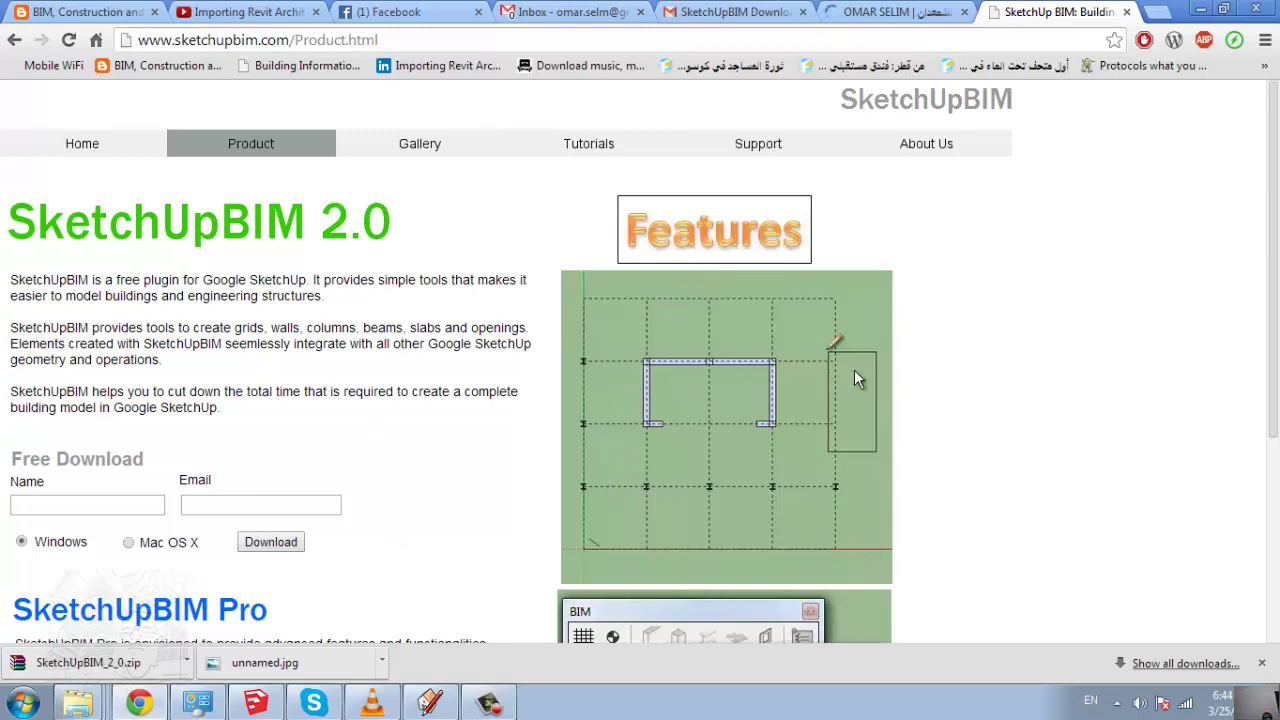
pyautogui.scroll(-2, 760, 495)
pyautogui.scroll(-1, 715, 483)
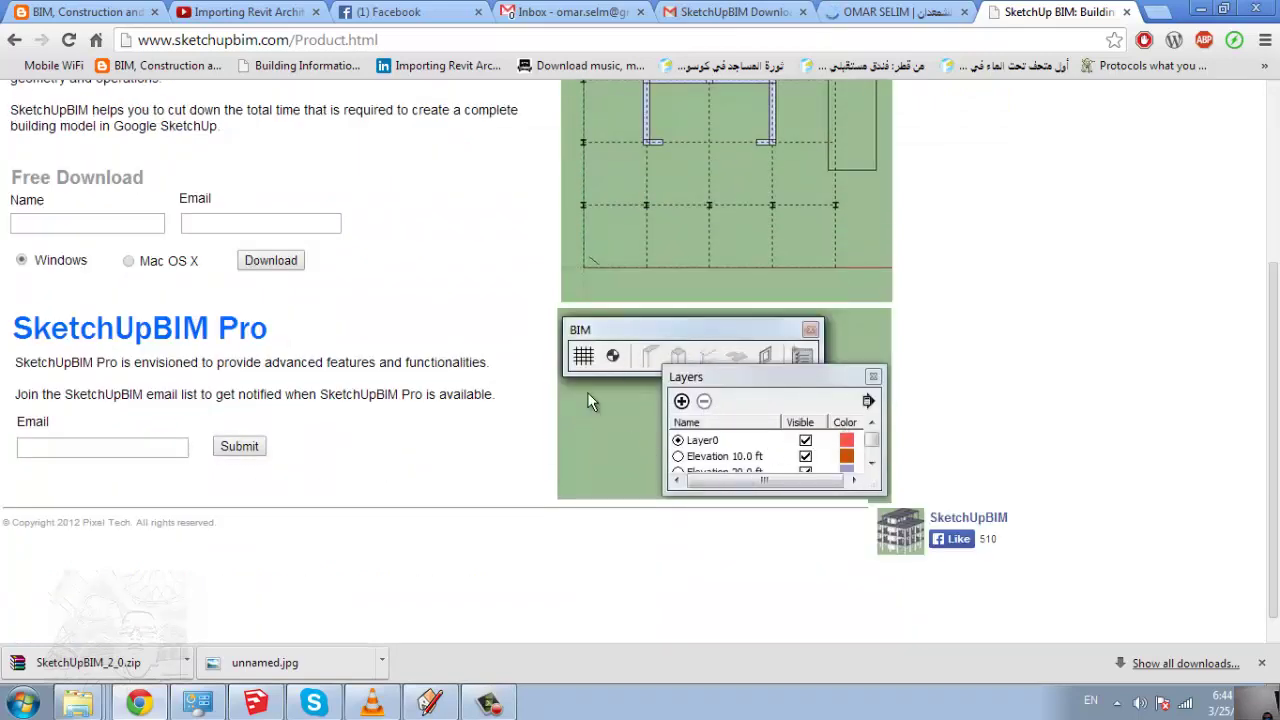
pyautogui.scroll(1, 336, 423)
pyautogui.scroll(1, 336, 423)
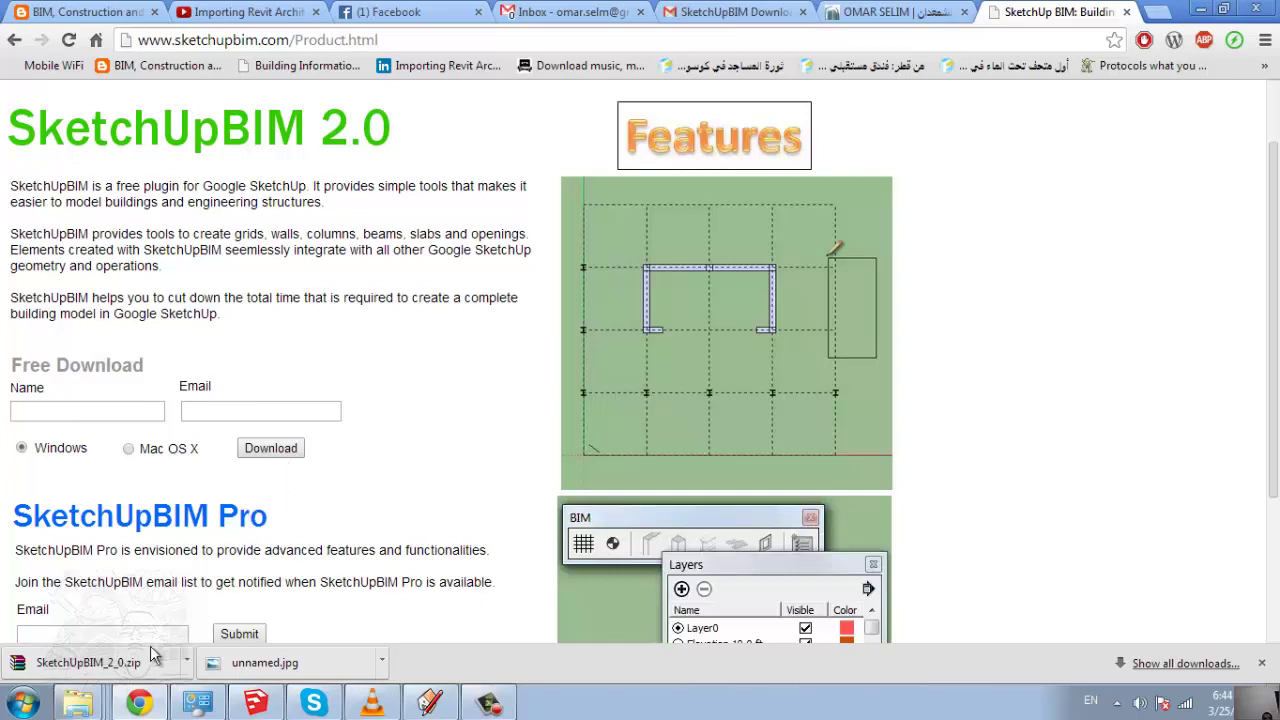
pyautogui.moveTo(153, 655); pyautogui.dragTo(206, 620)
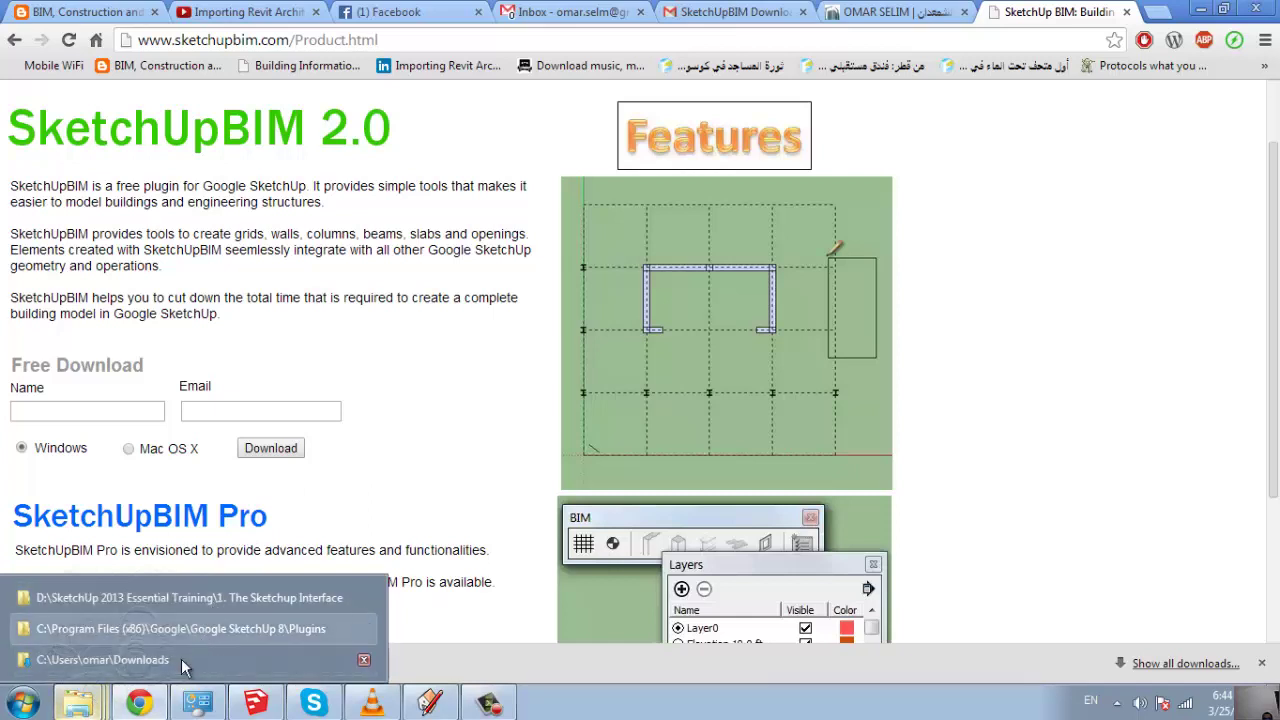
# Check the SketchUpBIM files in the Google SketchUp 8 Plugins folder, then return to SketchUp
pyautogui.click(193, 624)
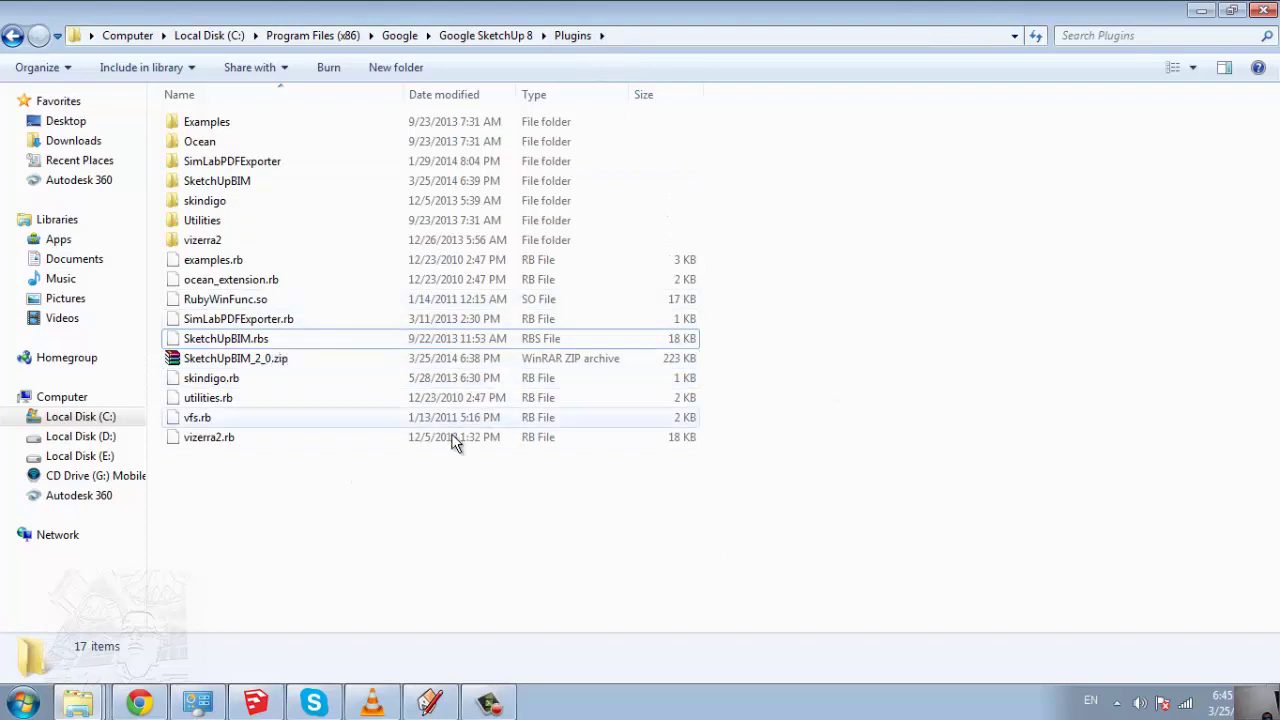
pyautogui.click(430, 703)
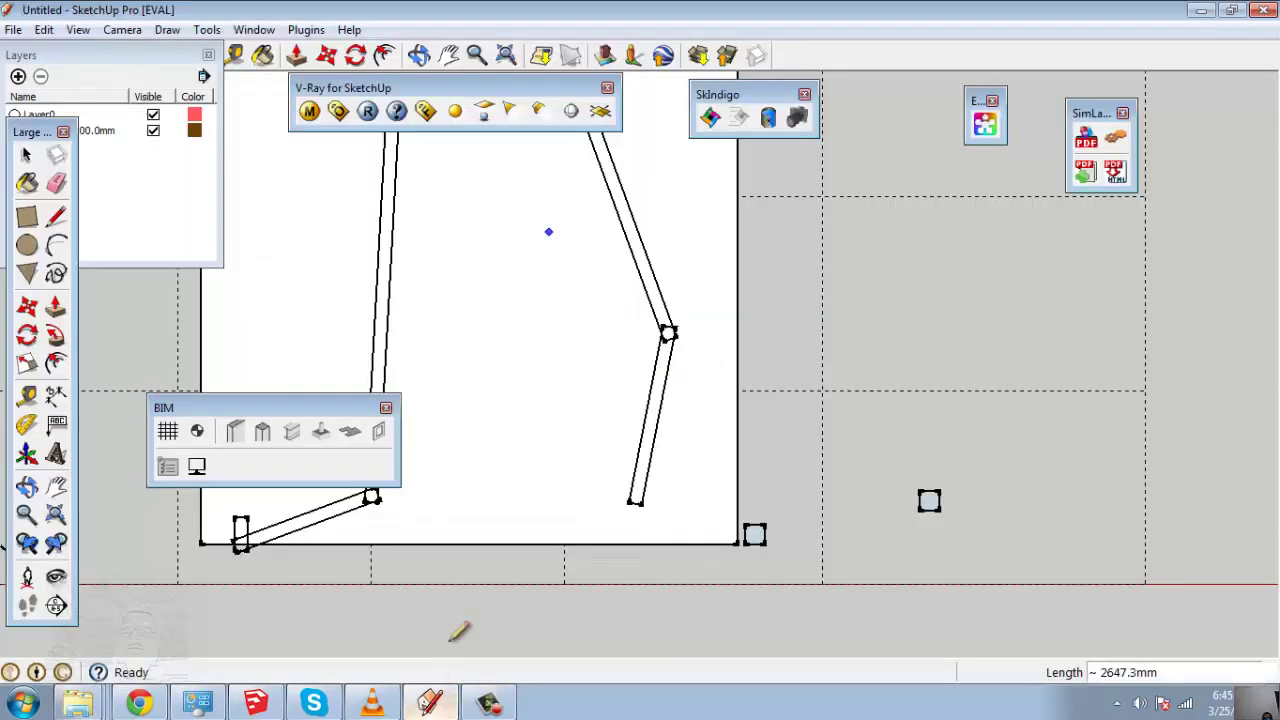
# Start a new model without saving, dismiss both Indigo prompts, and move the BIM toolbar upper right
pyautogui.click(12, 31)
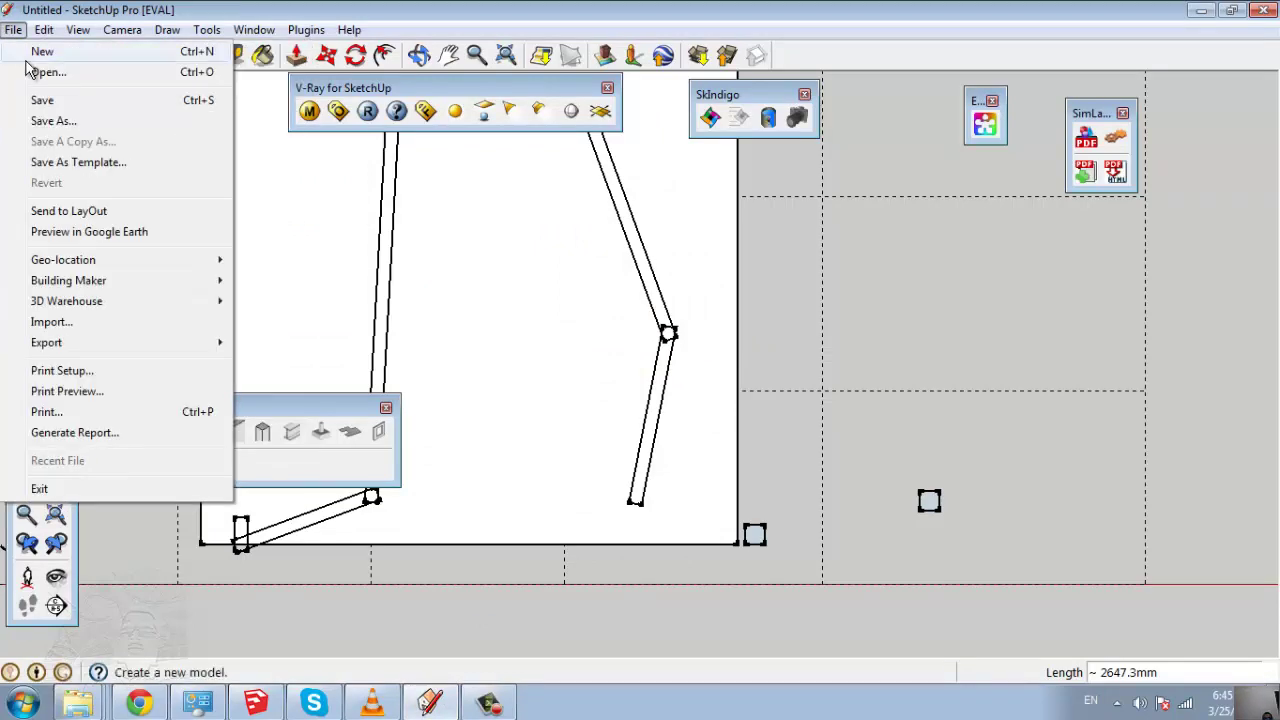
pyautogui.click(27, 62)
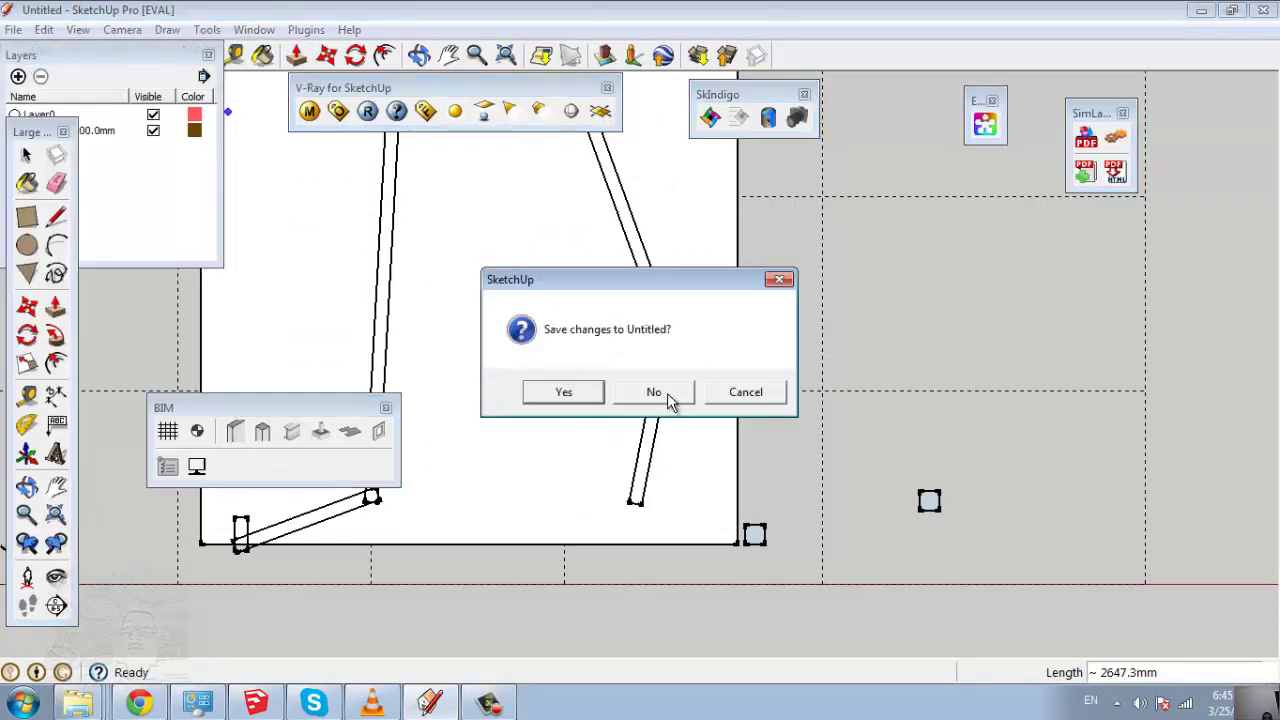
pyautogui.click(668, 398)
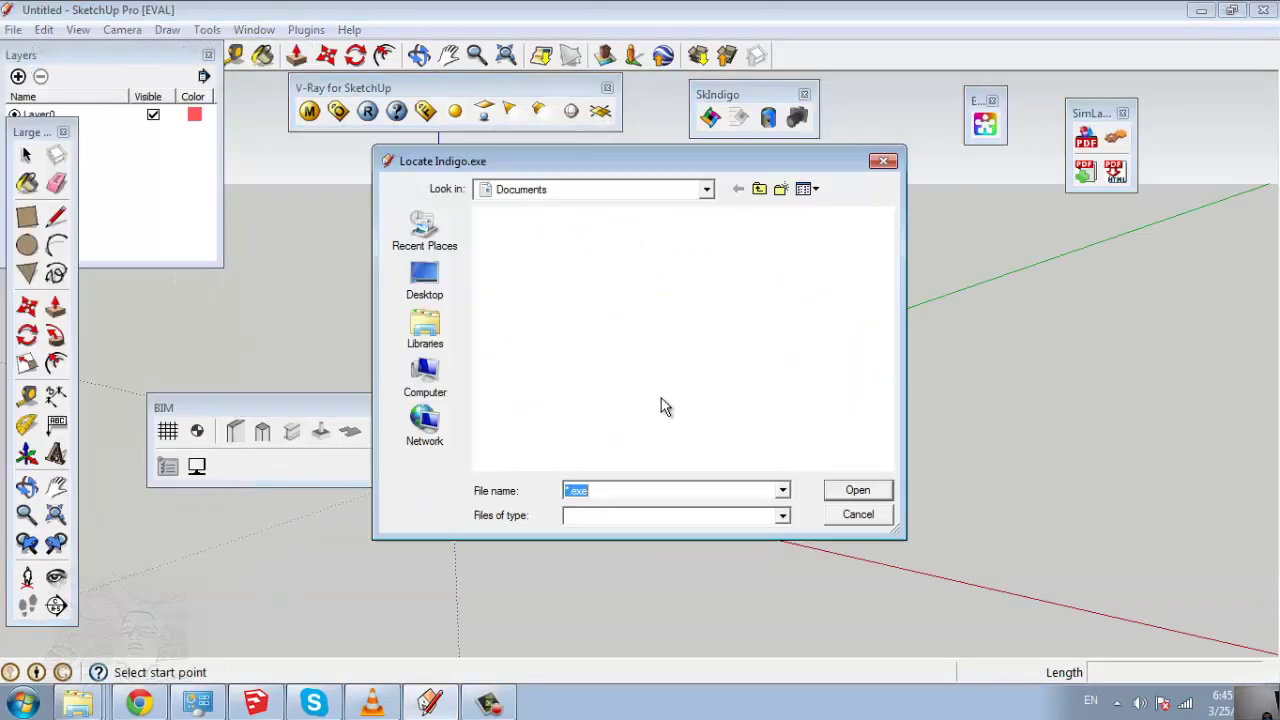
pyautogui.click(858, 514)
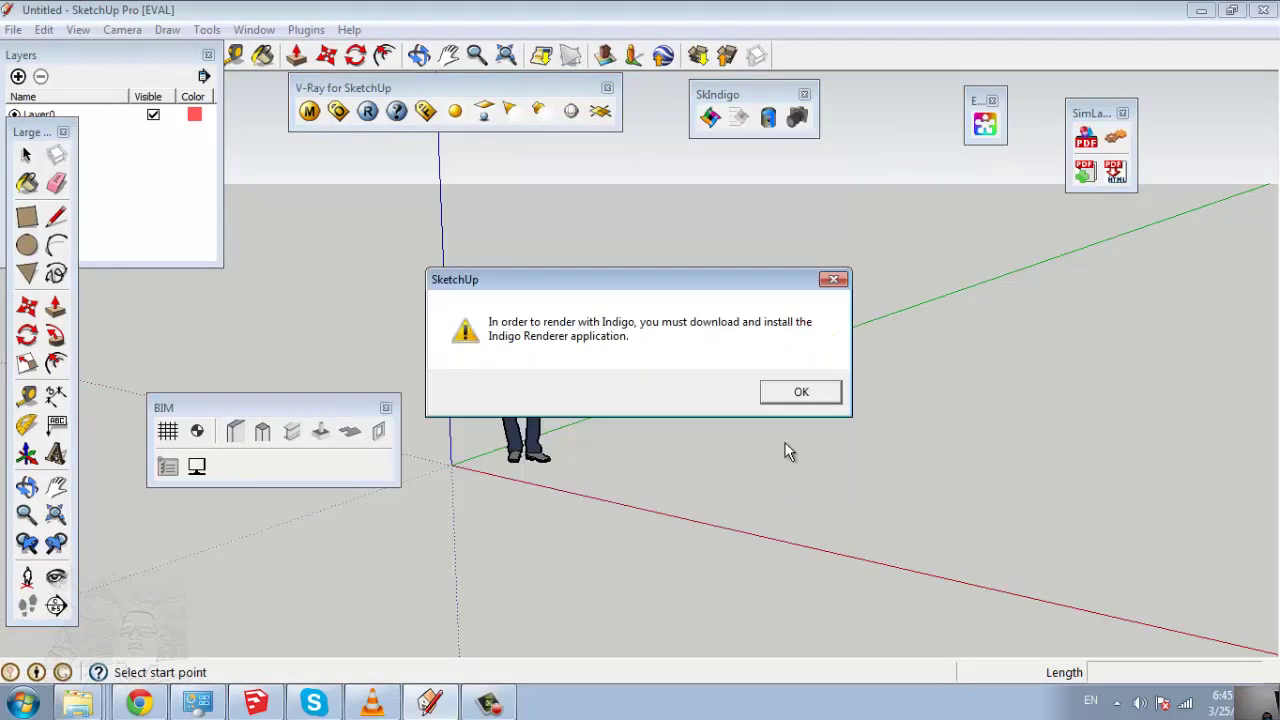
pyautogui.click(793, 392)
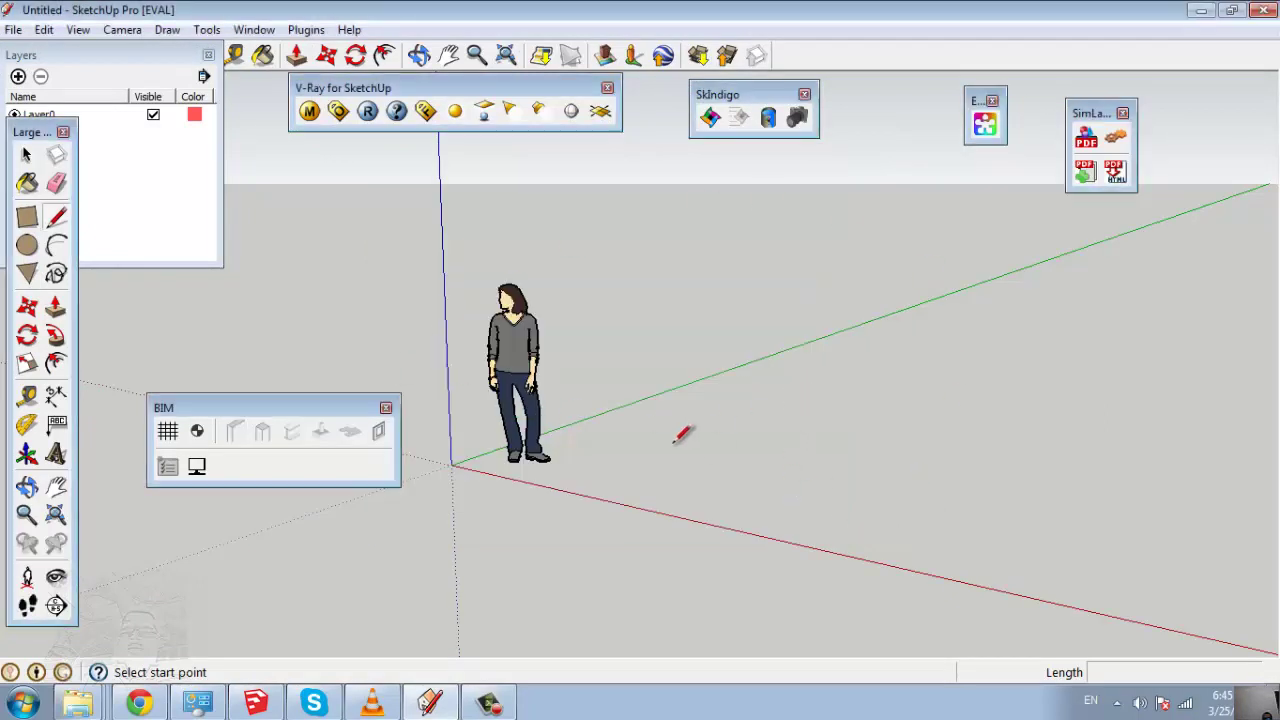
pyautogui.moveTo(247, 410); pyautogui.dragTo(1069, 229)
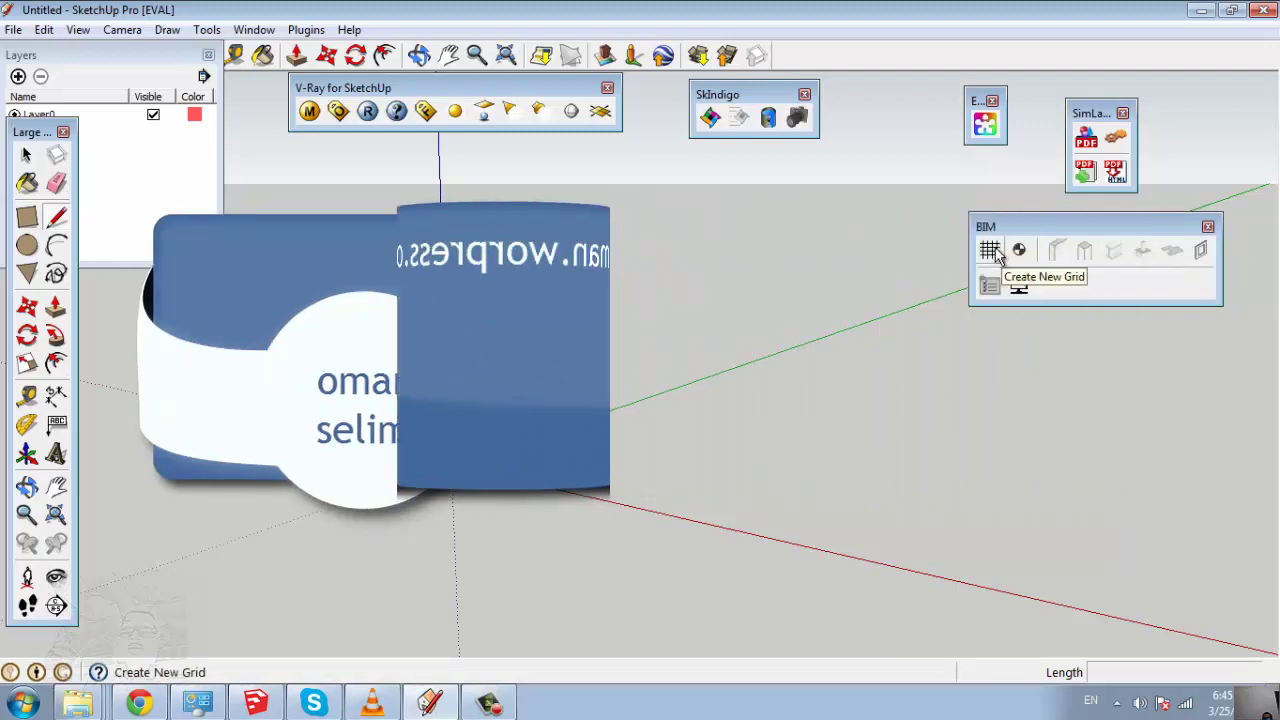
# Generate the BIM grid with horizontal lines 5@3m and vertical lines 3@3m,4m,5m
pyautogui.click(989, 250)
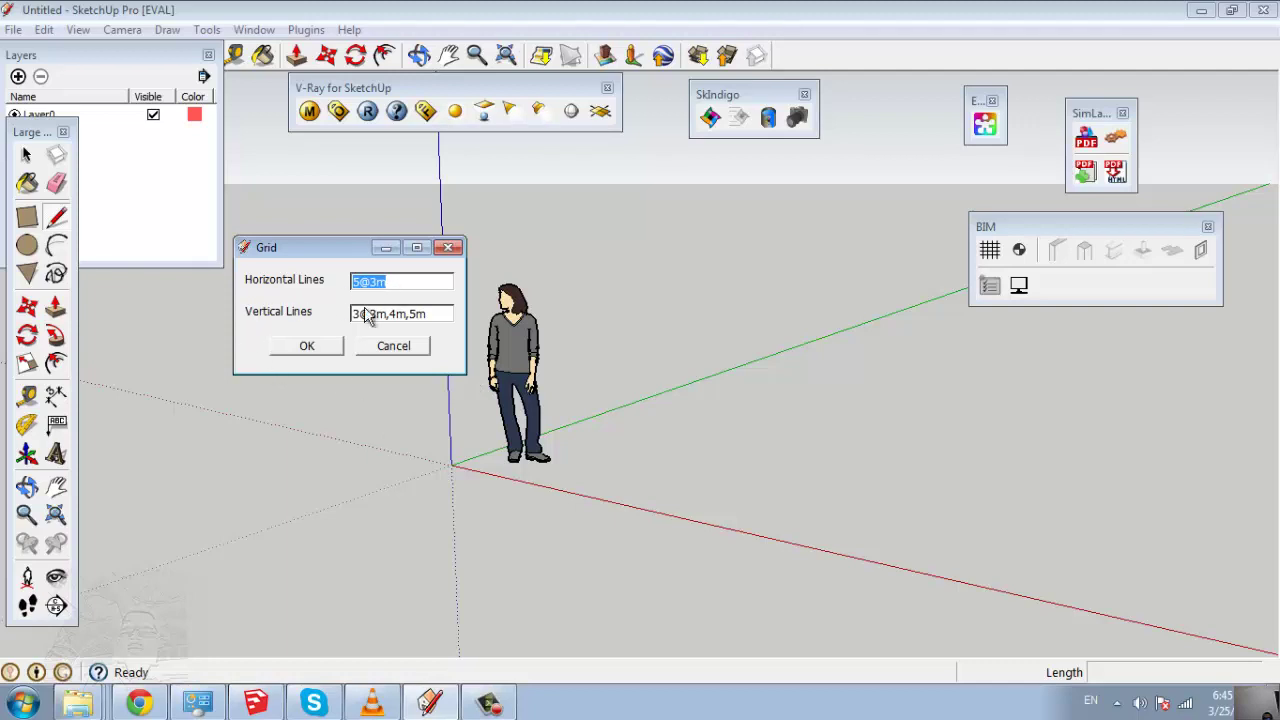
pyautogui.click(305, 350)
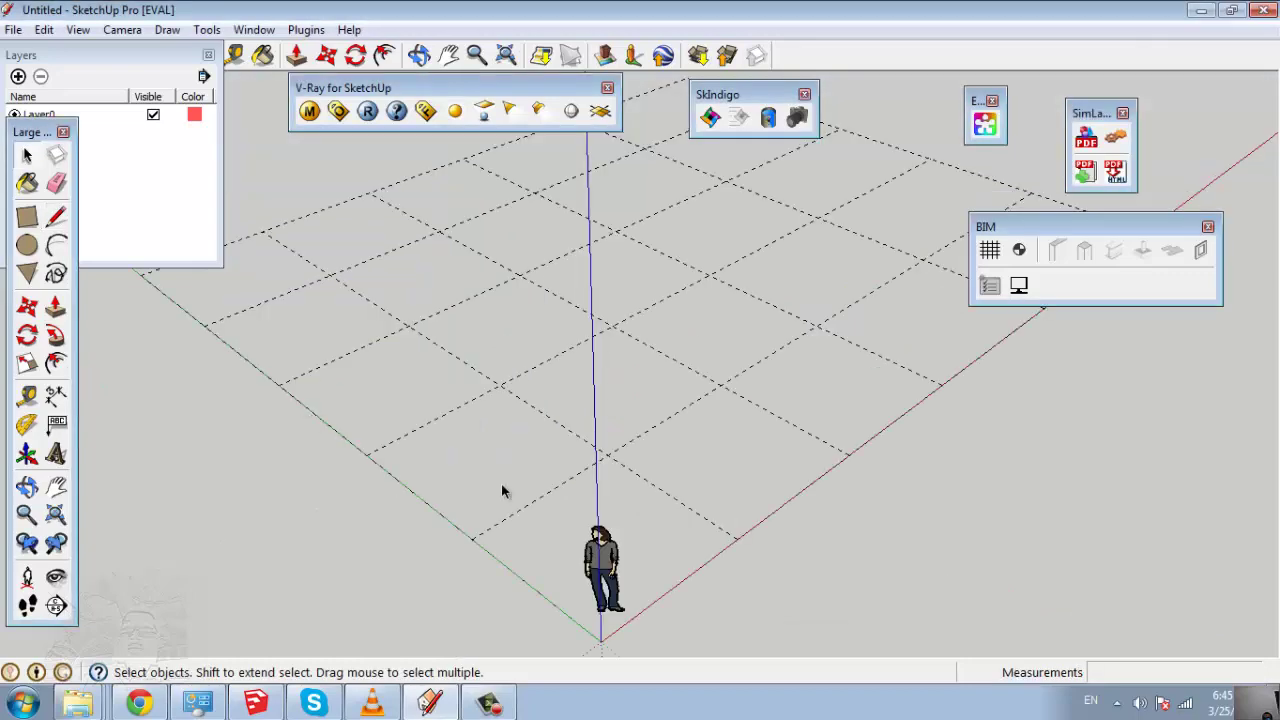
pyautogui.scroll(-3, 503, 490)
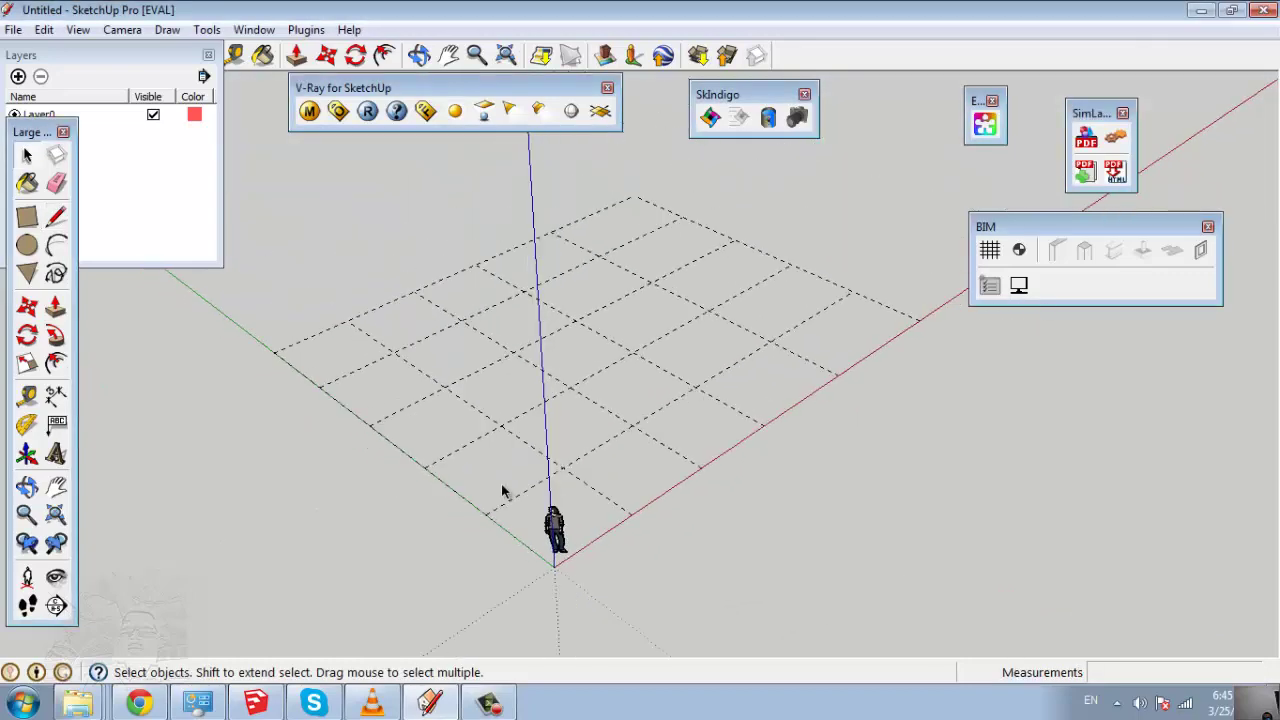
# Add a level at 3000.0mm elevation, then cancel the offered 6000.0mm level
pyautogui.click(1019, 252)
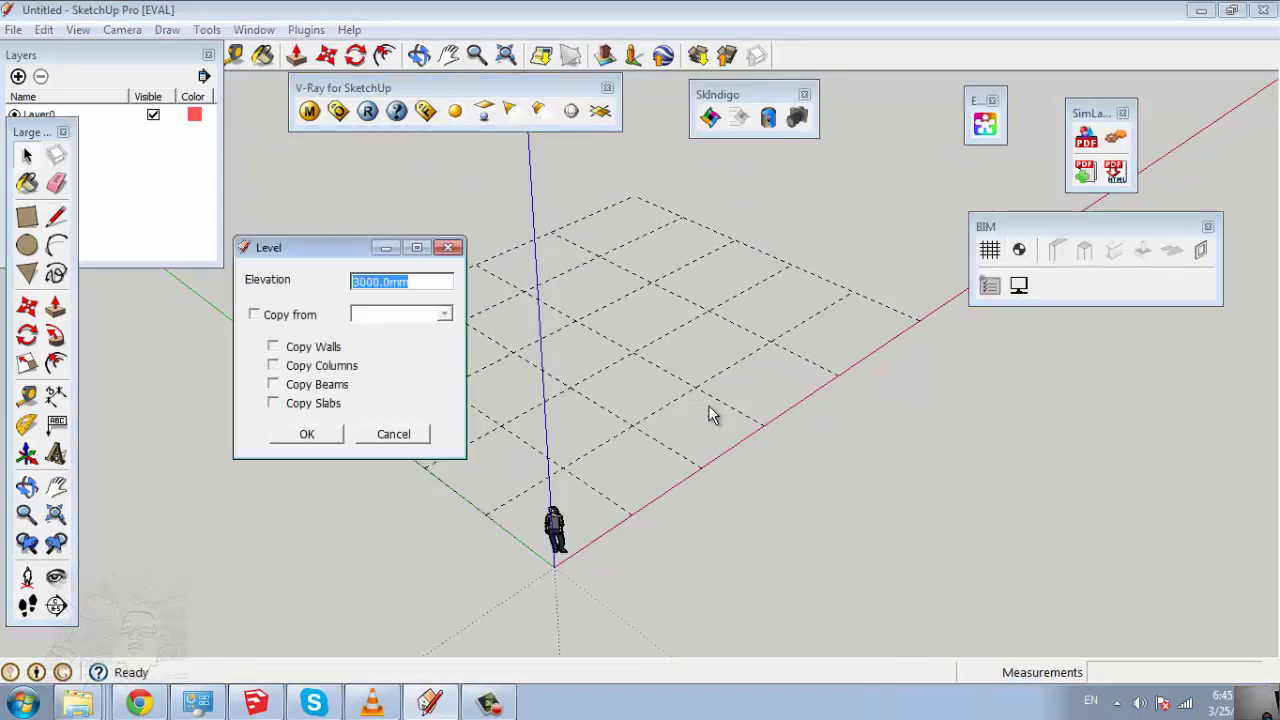
pyautogui.click(446, 315)
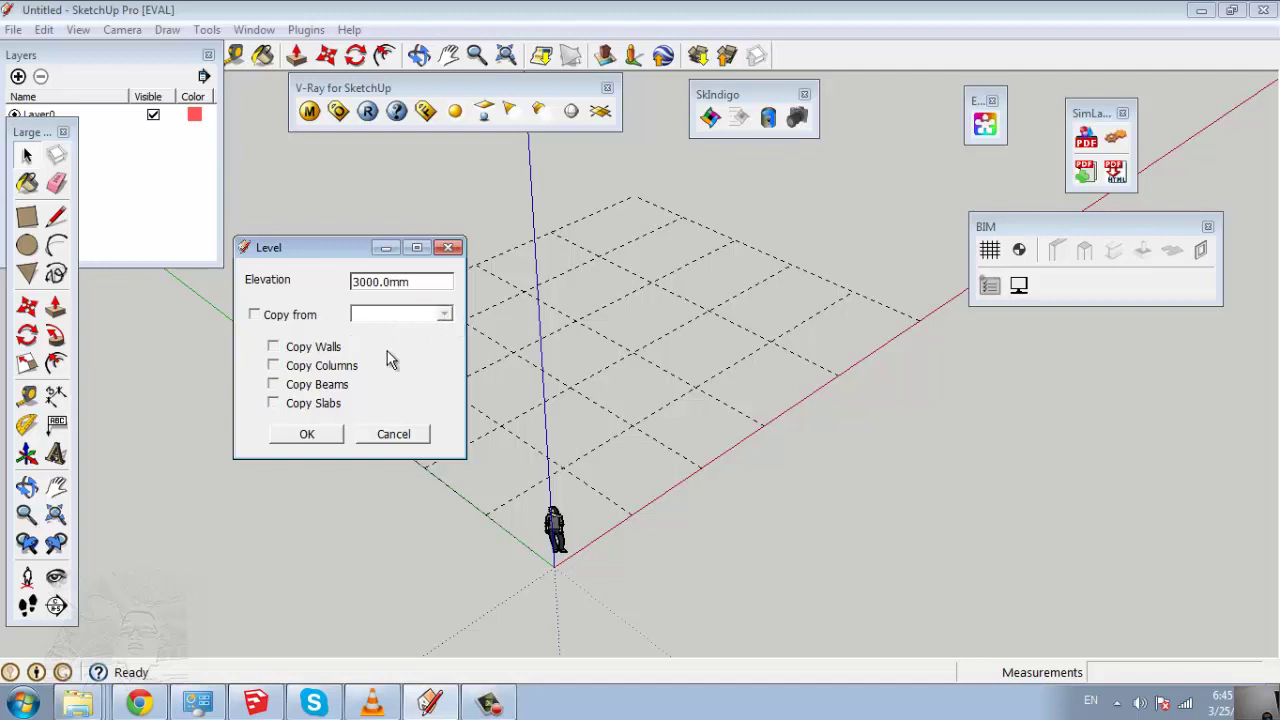
pyautogui.click(307, 434)
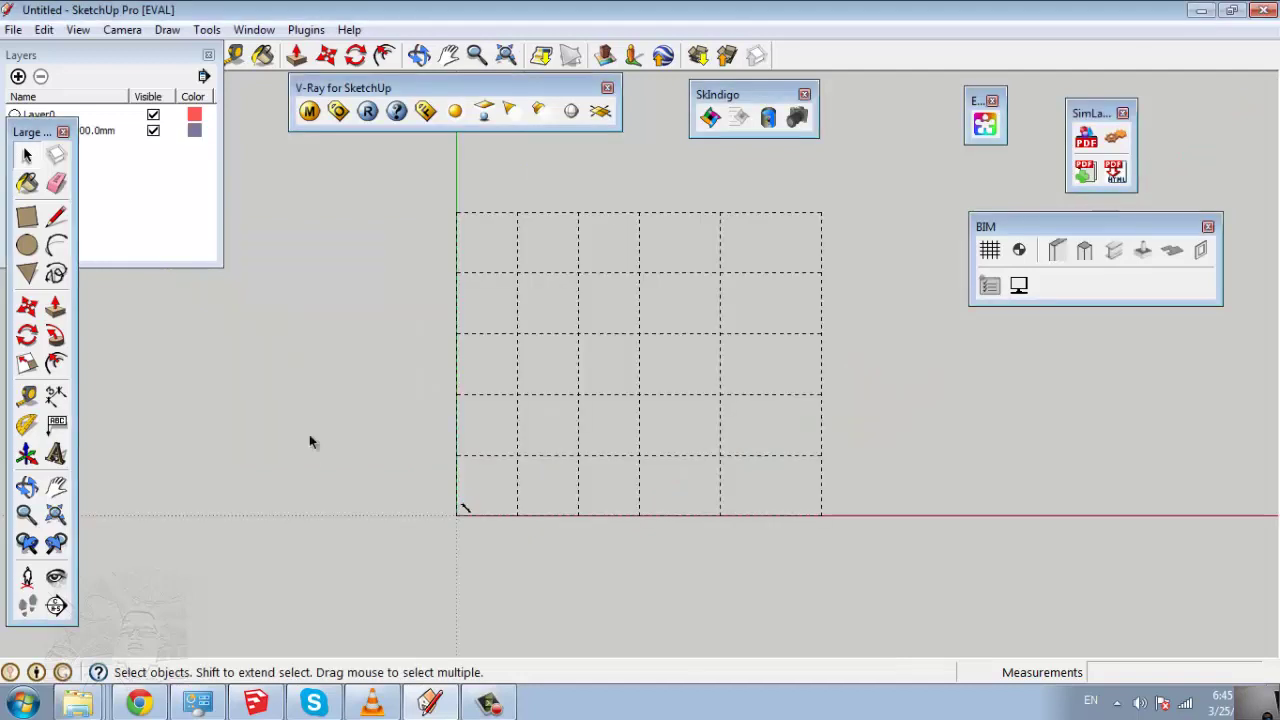
pyautogui.click(1019, 250)
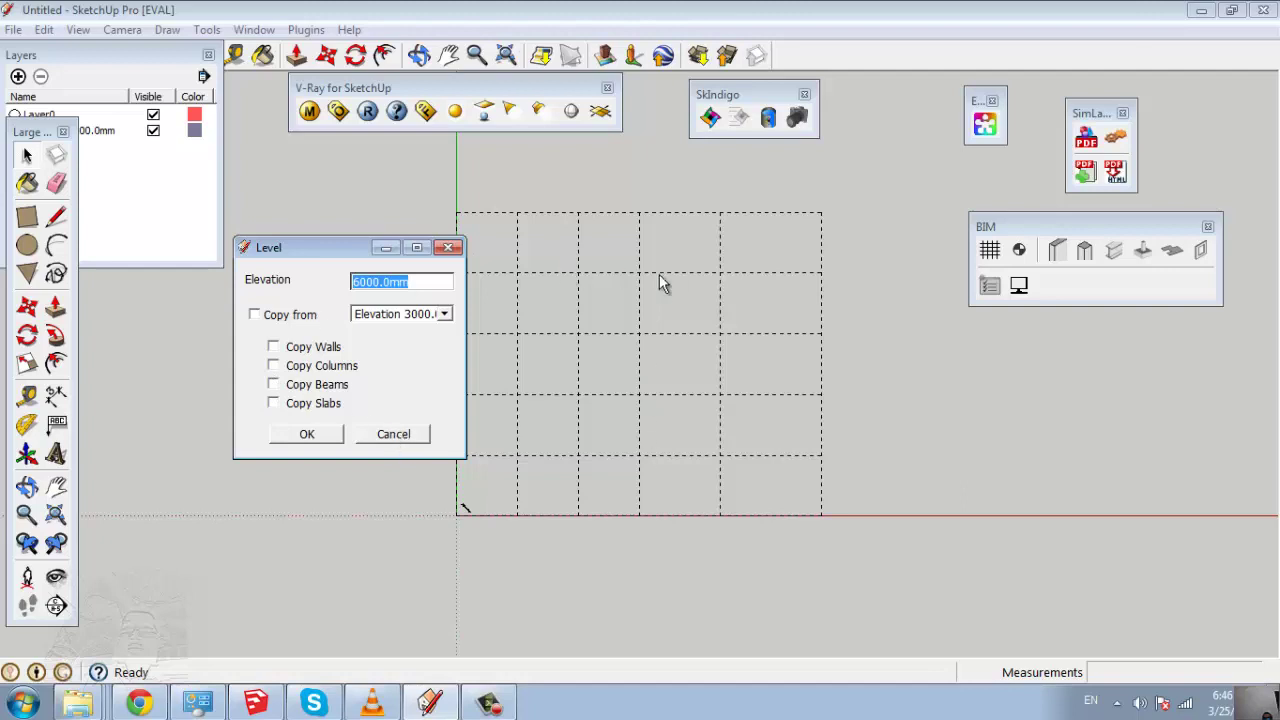
pyautogui.click(390, 434)
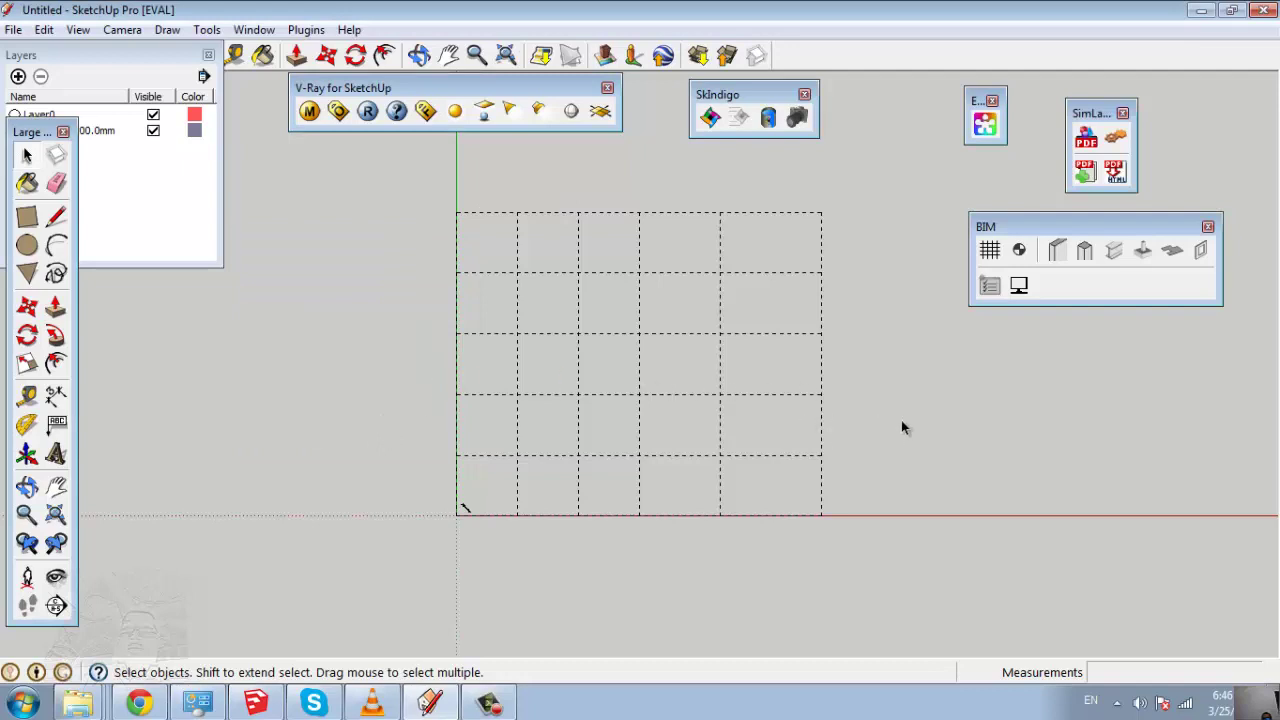
# Set up a new wall with Generic material and 200mm thickness
pyautogui.click(1062, 255)
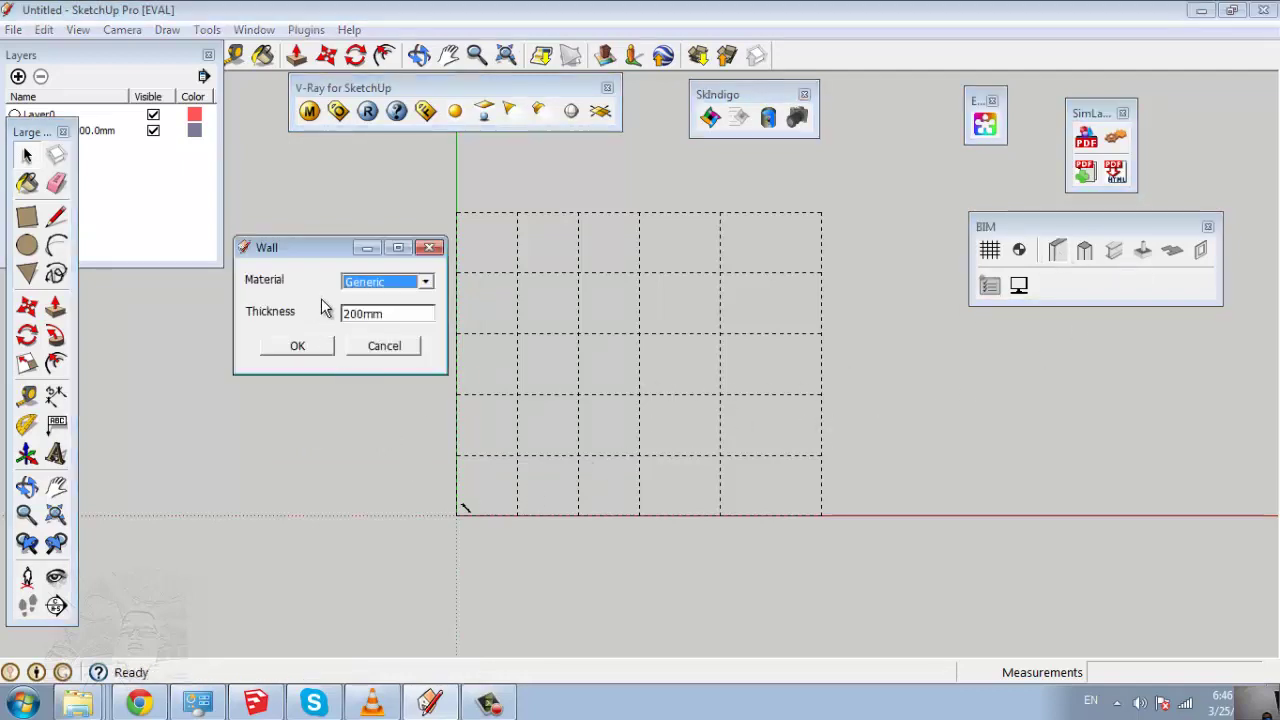
pyautogui.click(425, 285)
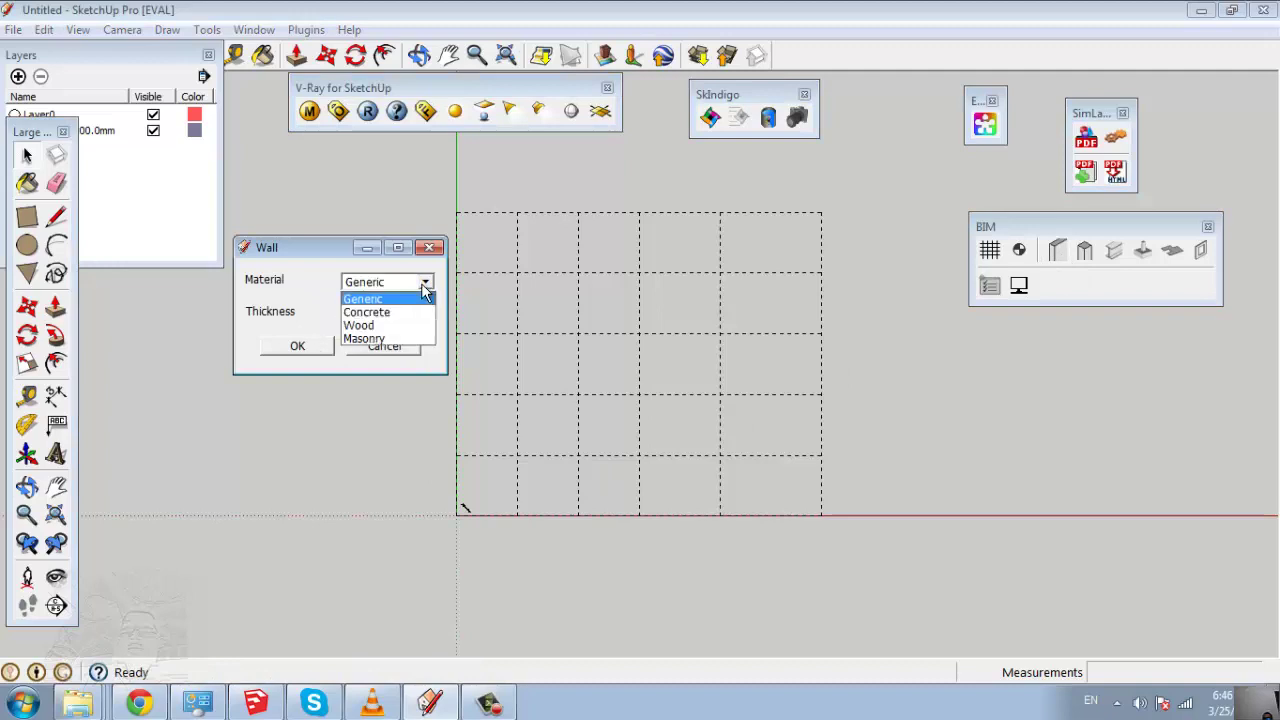
pyautogui.click(425, 288)
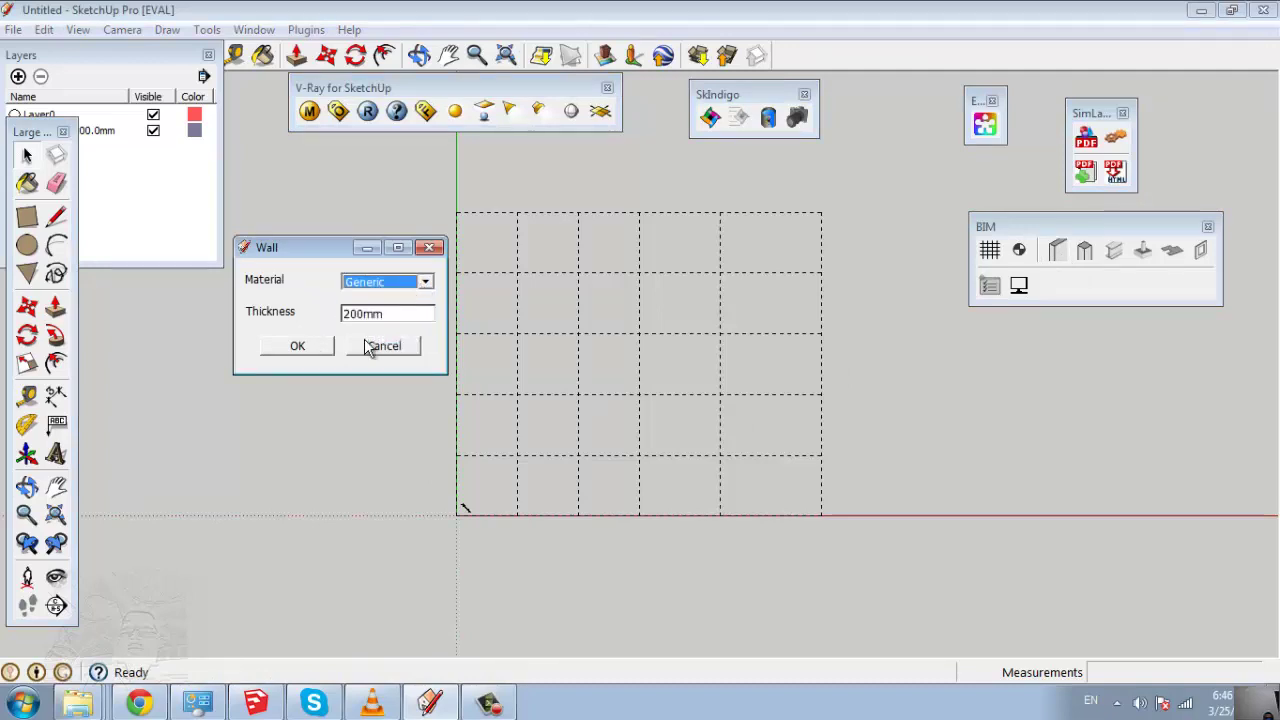
pyautogui.click(300, 346)
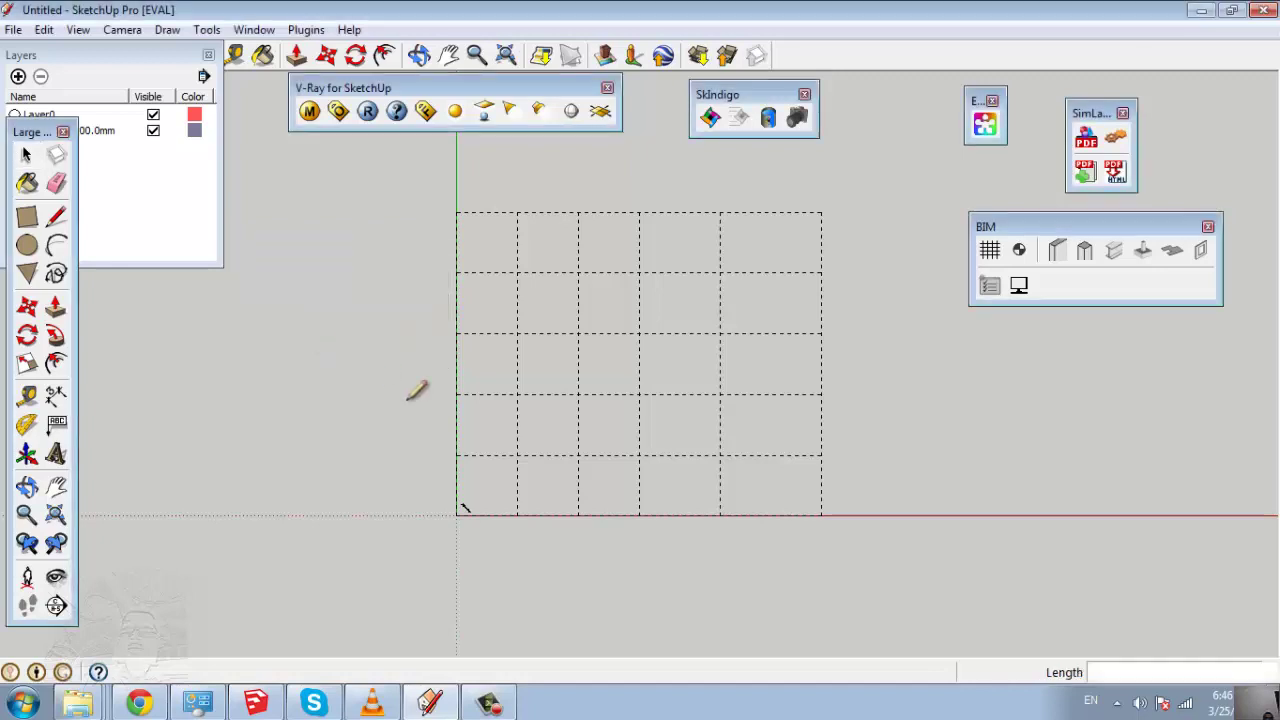
# Trace the L-shaped wall outline around the grid corners back to the start, then cancel another wall
pyautogui.click(517, 512)
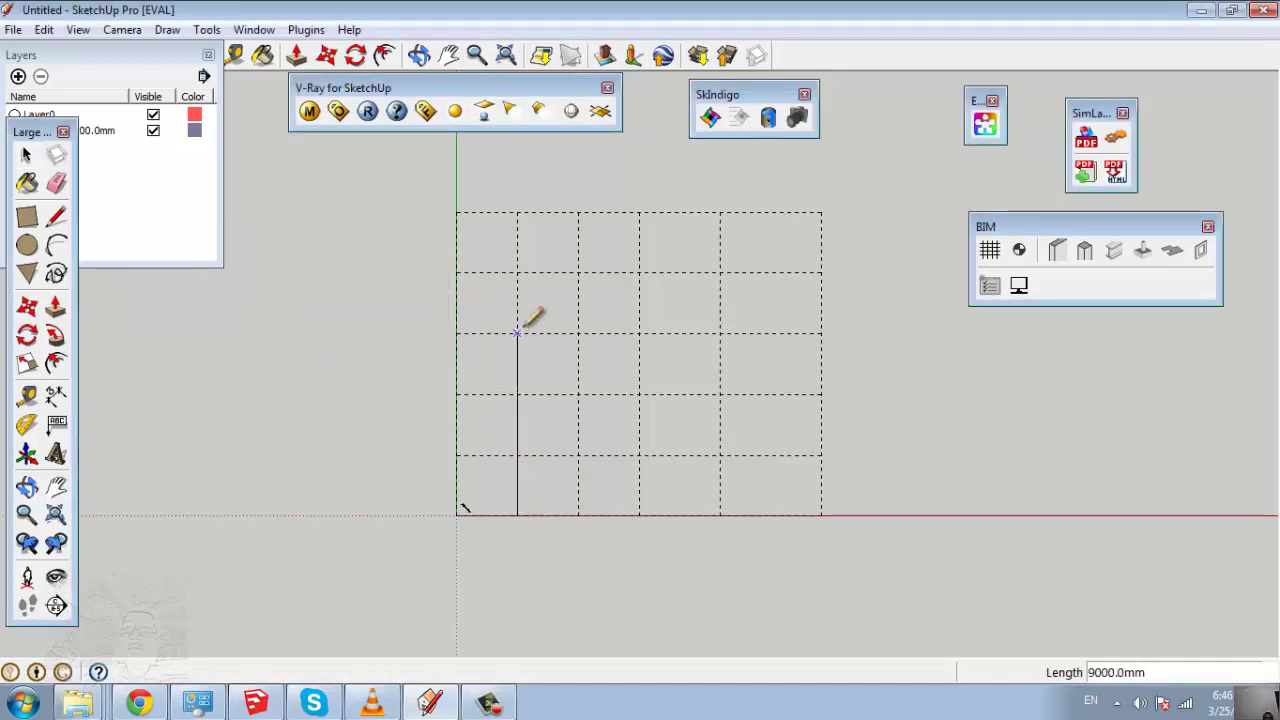
pyautogui.click(516, 211)
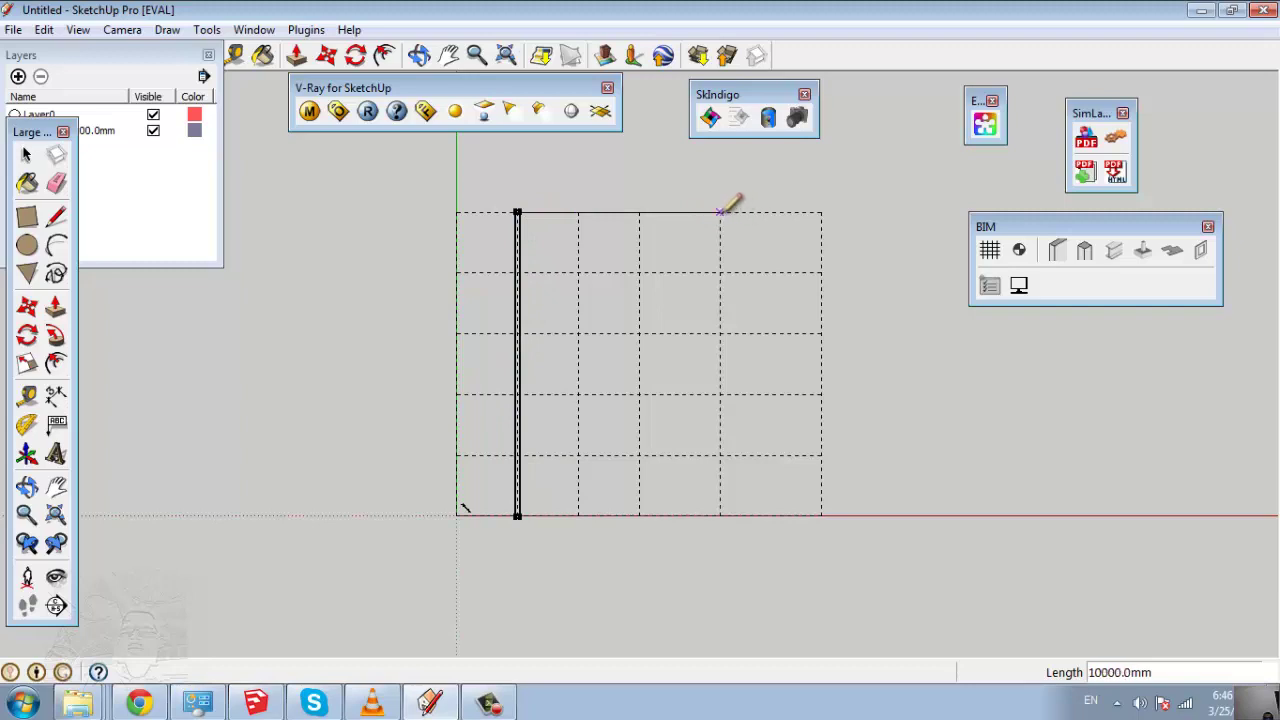
pyautogui.click(719, 212)
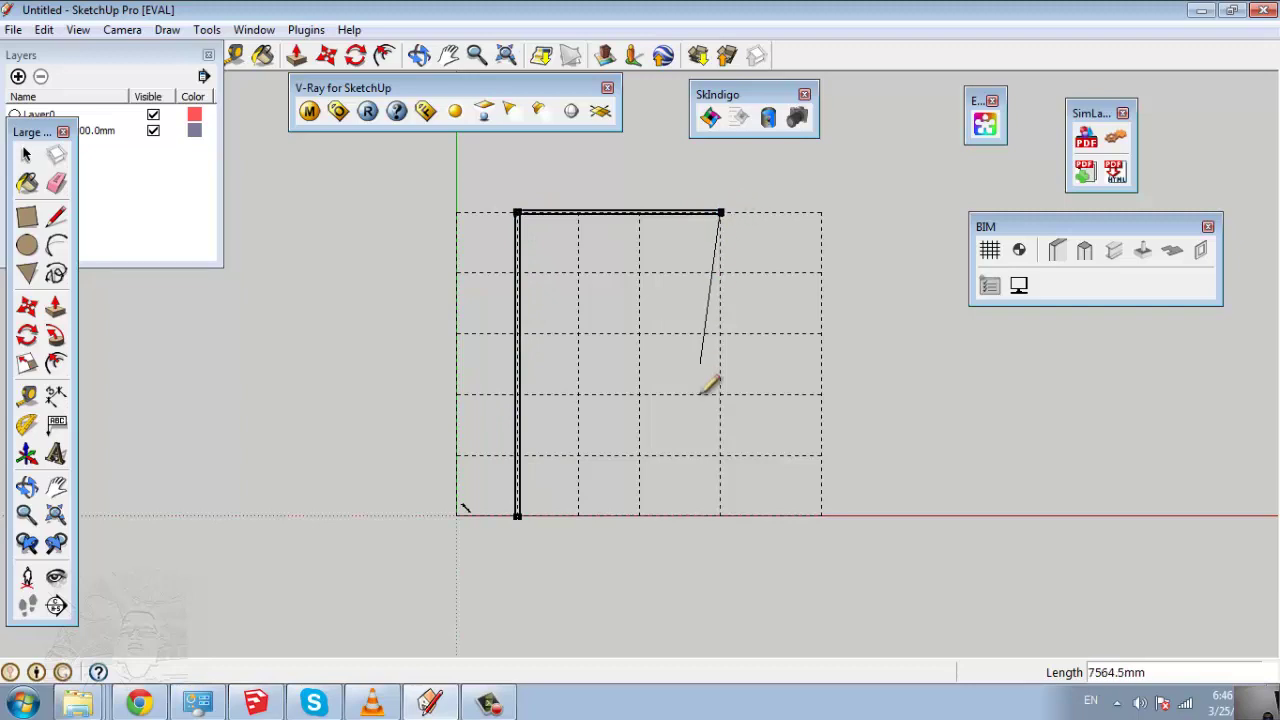
pyautogui.click(720, 456)
pyautogui.click(639, 456)
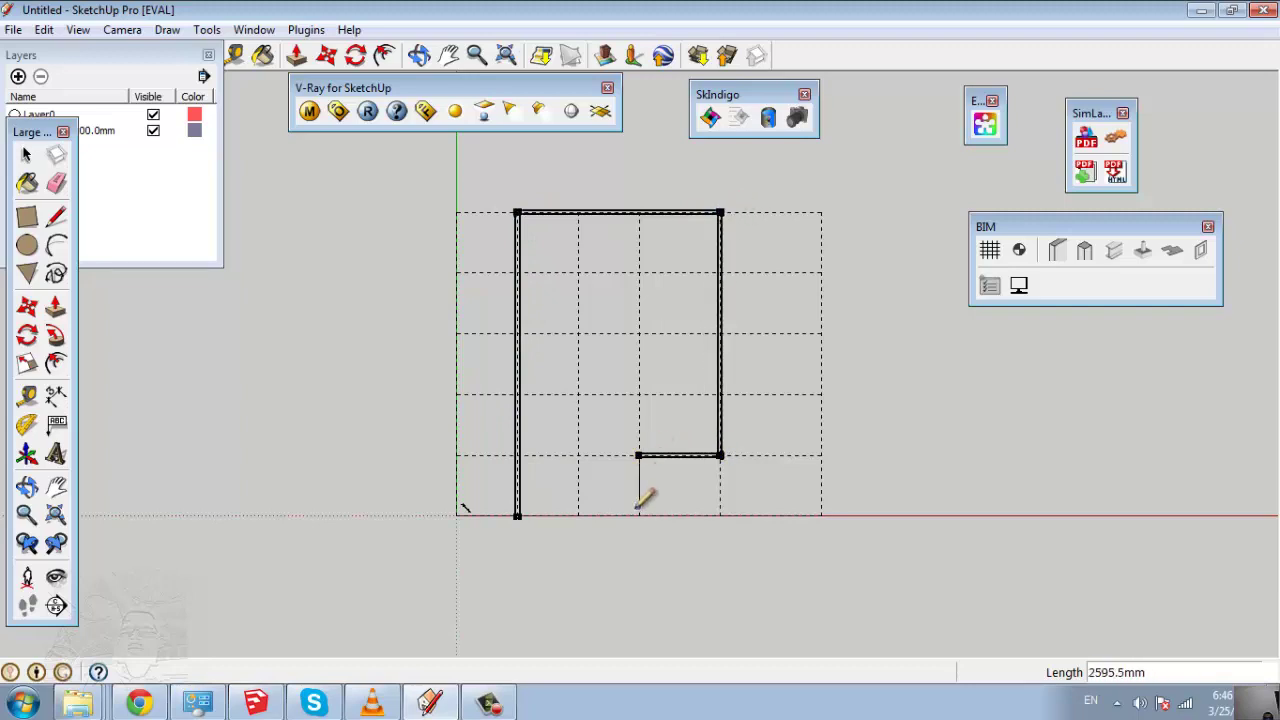
pyautogui.click(639, 516)
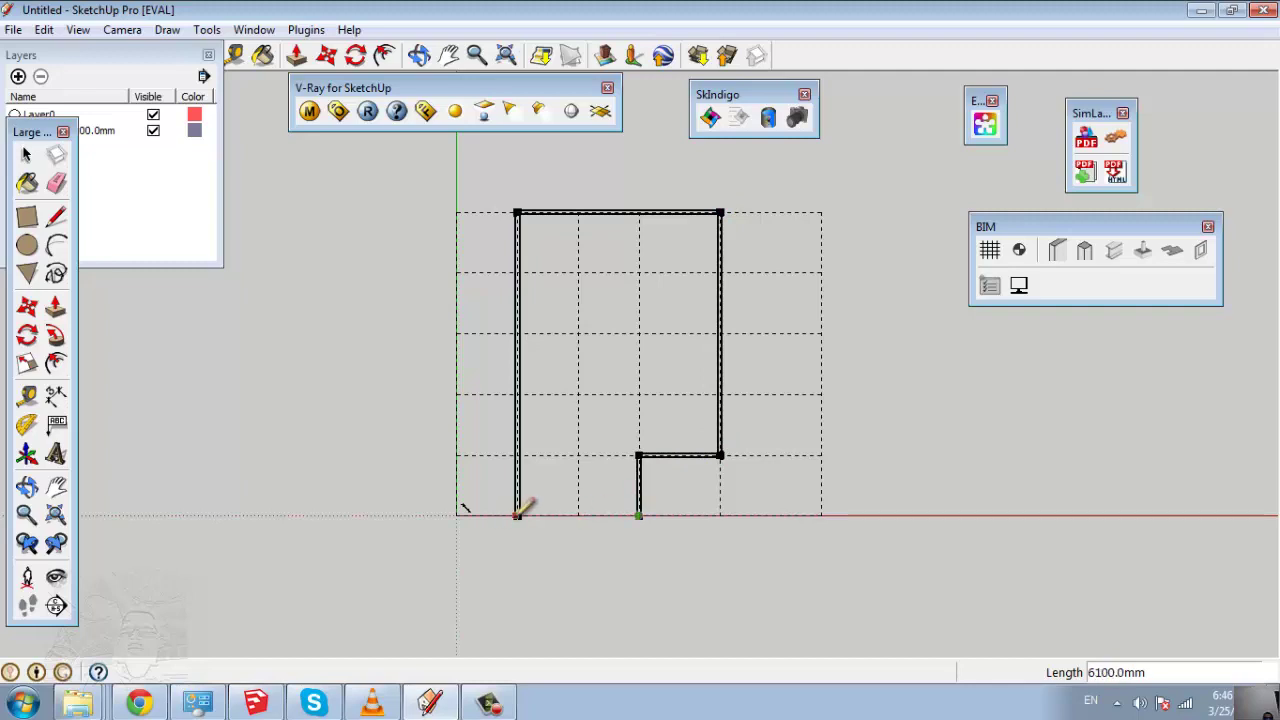
pyautogui.click(517, 517)
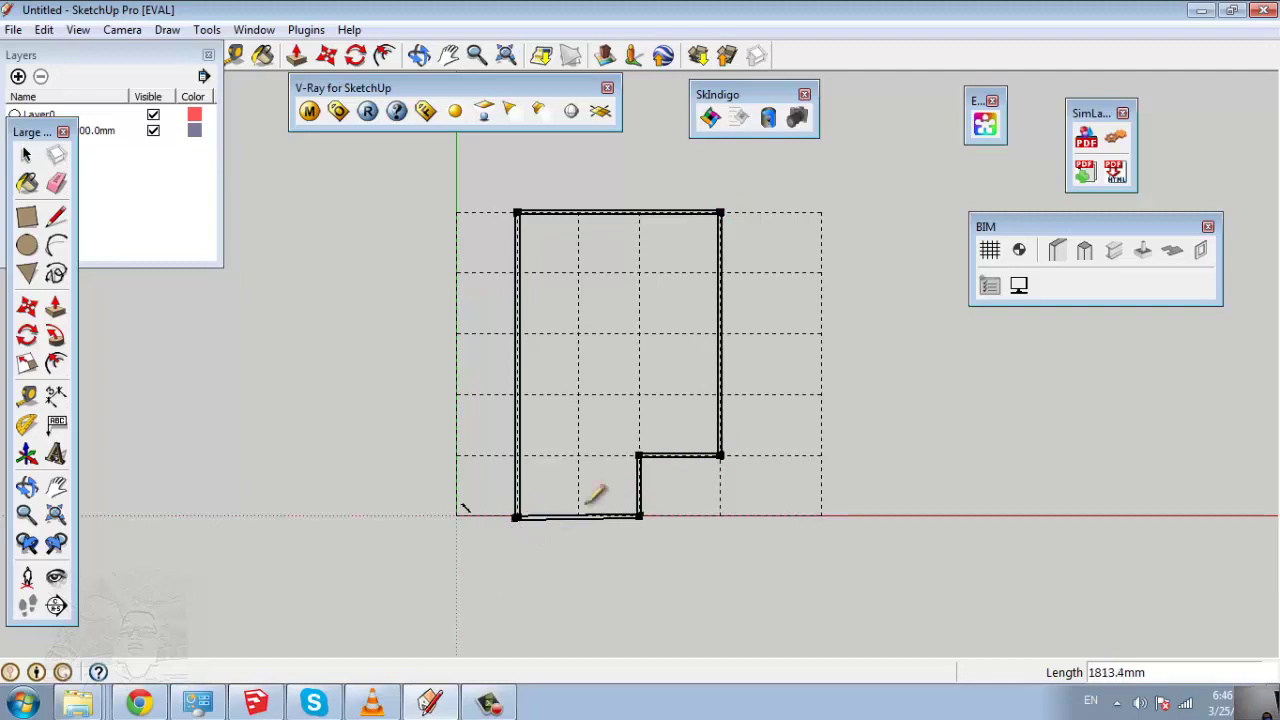
pyautogui.click(1057, 250)
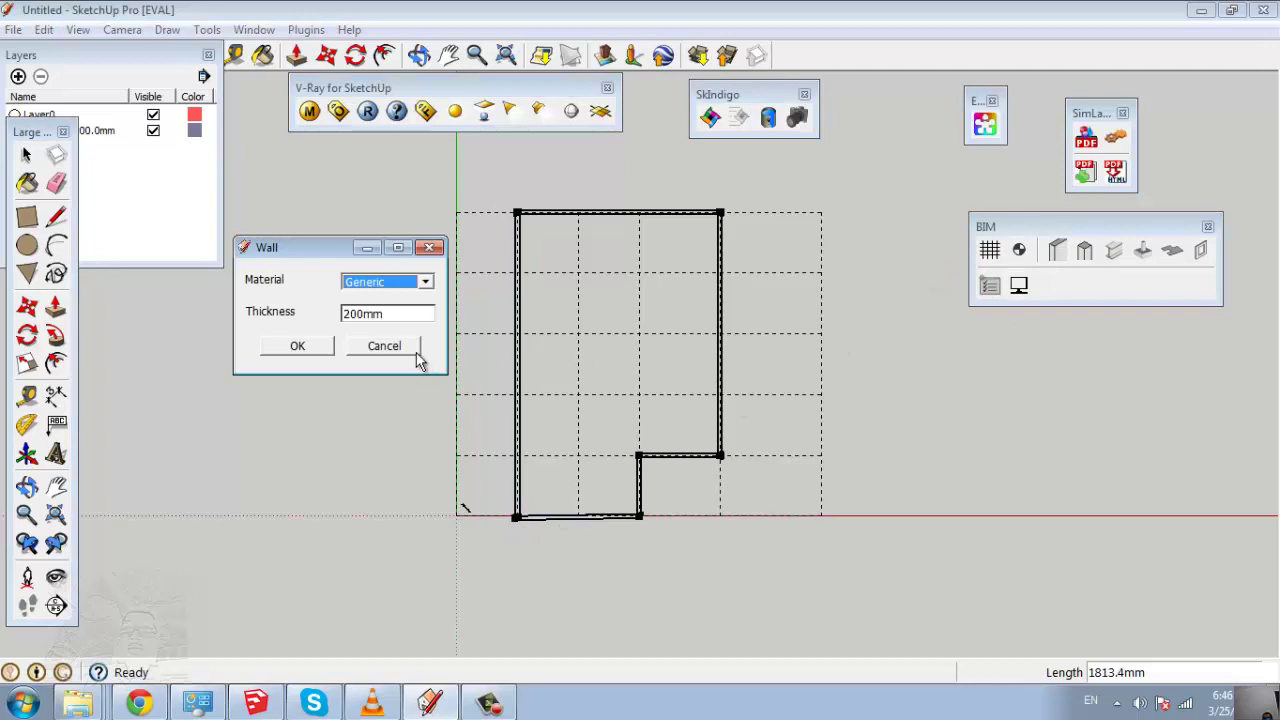
pyautogui.click(362, 354)
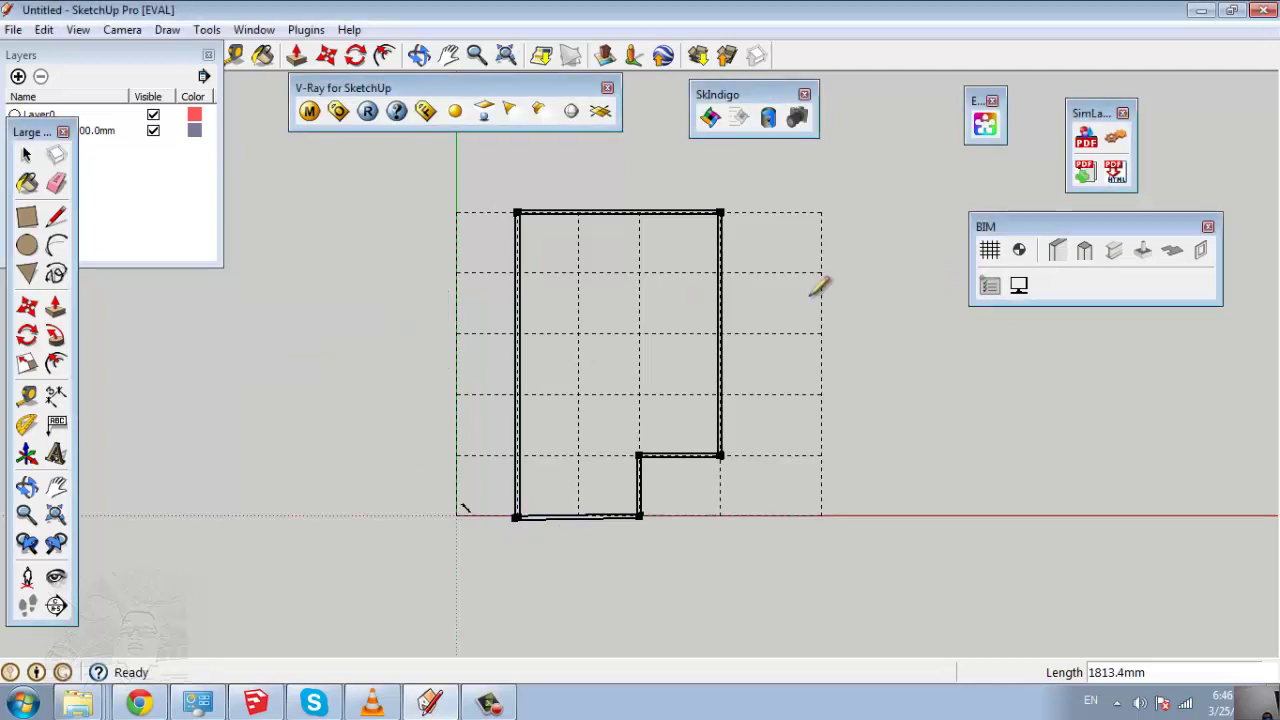
# Create a Concrete, Rectangular 300mm x 300mm column and zoom in on the model
pyautogui.click(1084, 251)
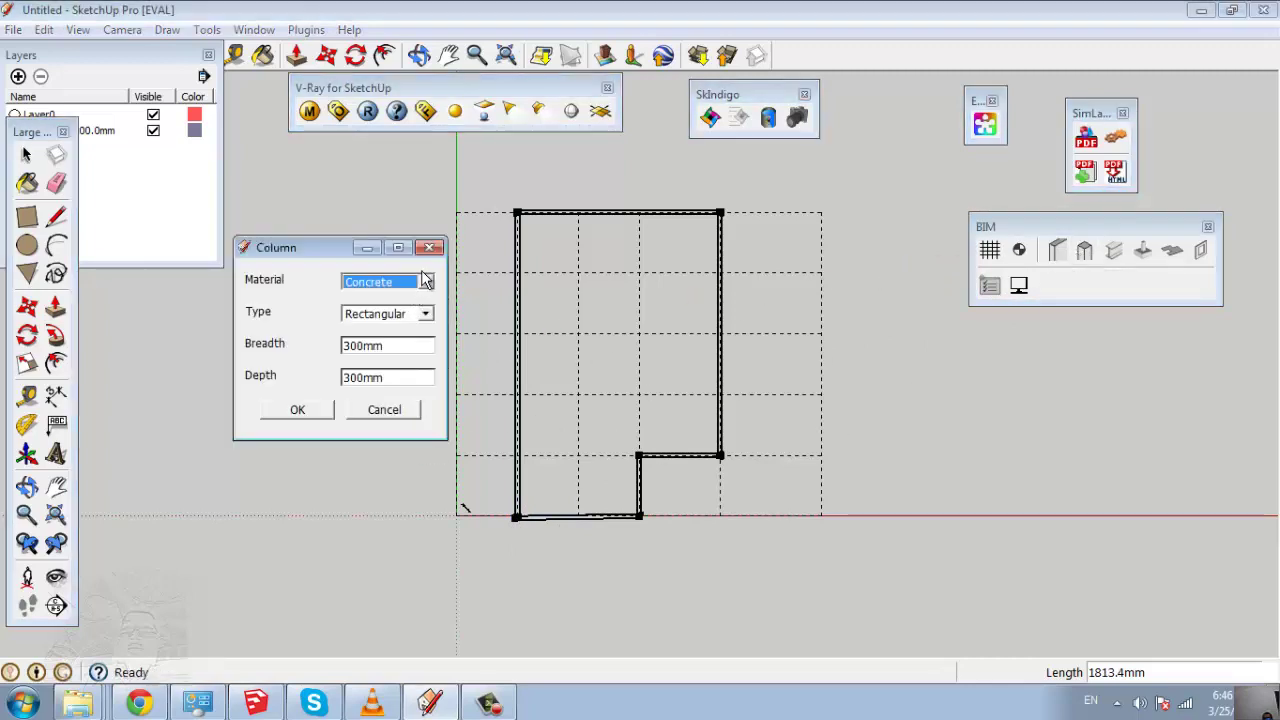
pyautogui.click(424, 283)
pyautogui.click(424, 283)
pyautogui.click(424, 314)
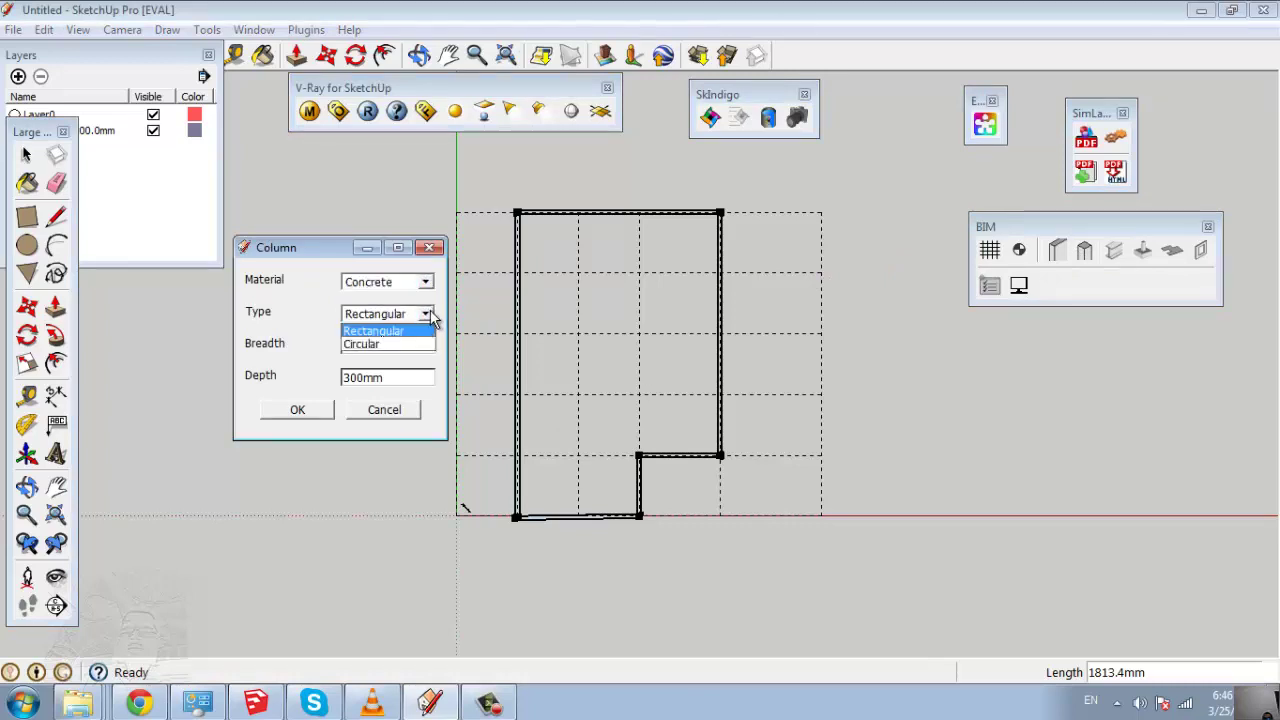
pyautogui.click(427, 316)
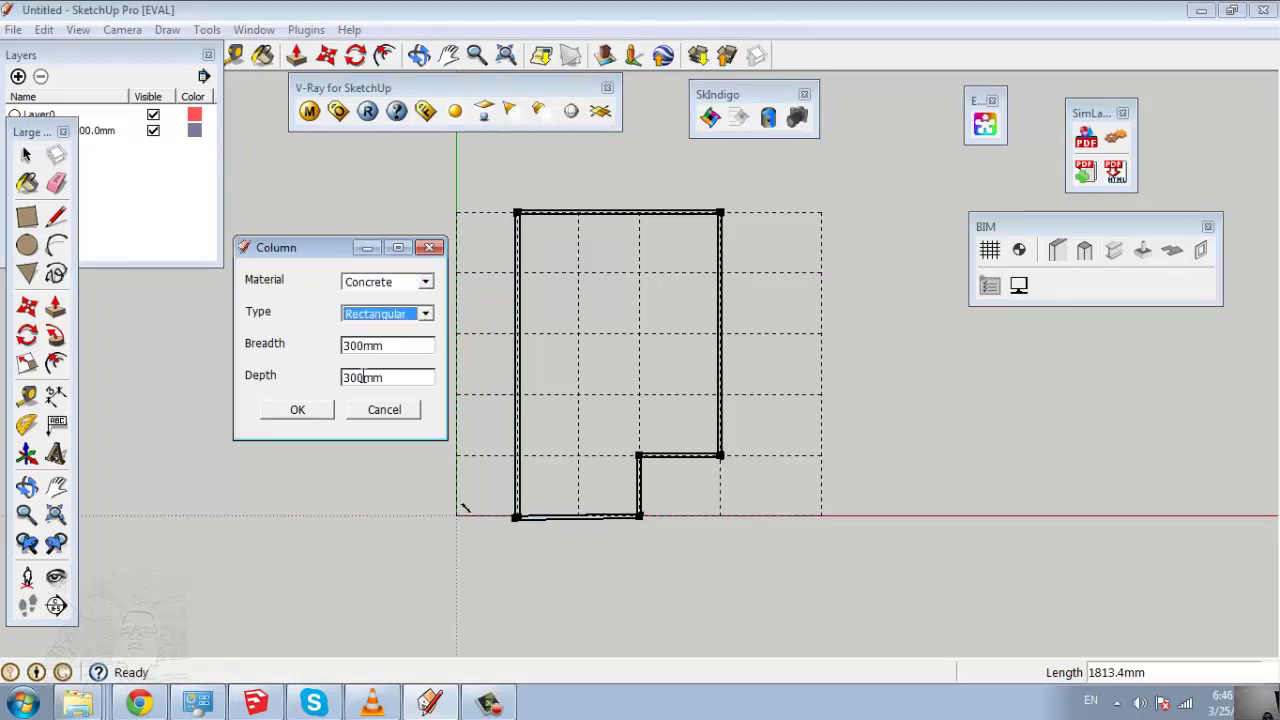
pyautogui.click(293, 417)
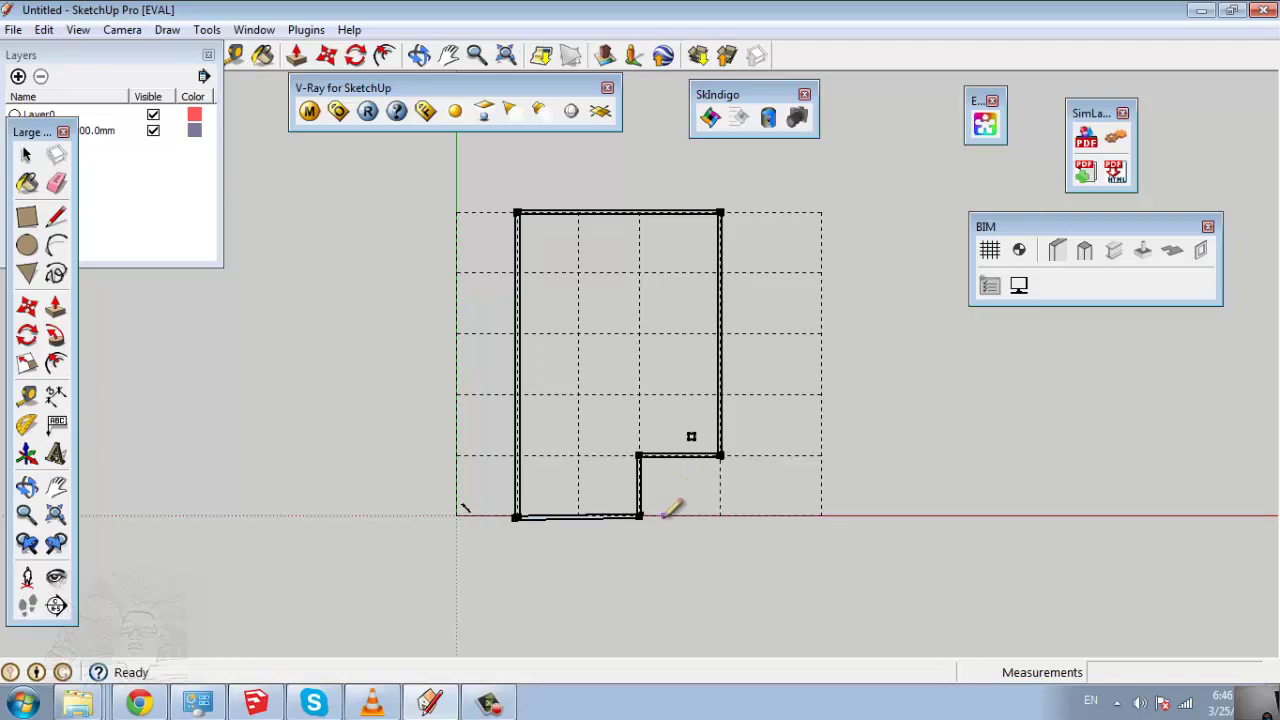
pyautogui.scroll(1, 658, 433)
pyautogui.scroll(1, 703, 441)
pyautogui.scroll(1, 772, 448)
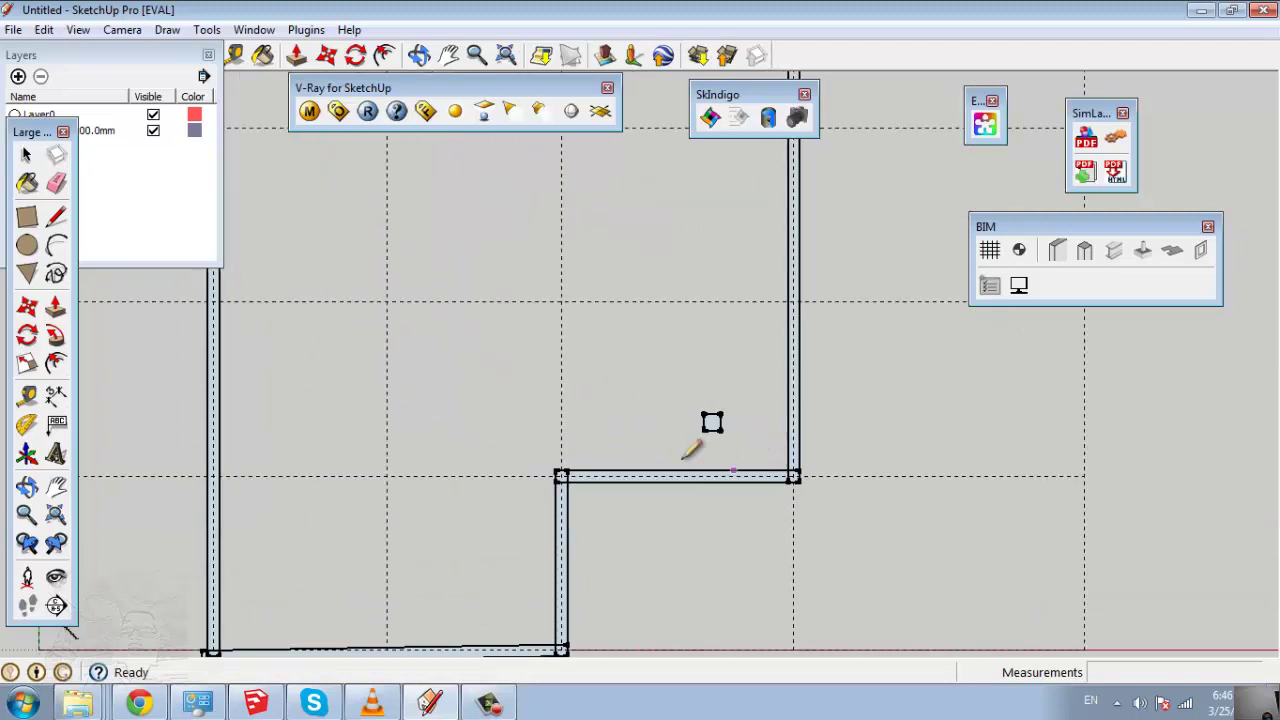
# Switch to the Iso standard view and orbit slightly to see the walls and column in 3D
pyautogui.click(138, 31)
pyautogui.moveTo(167, 92)
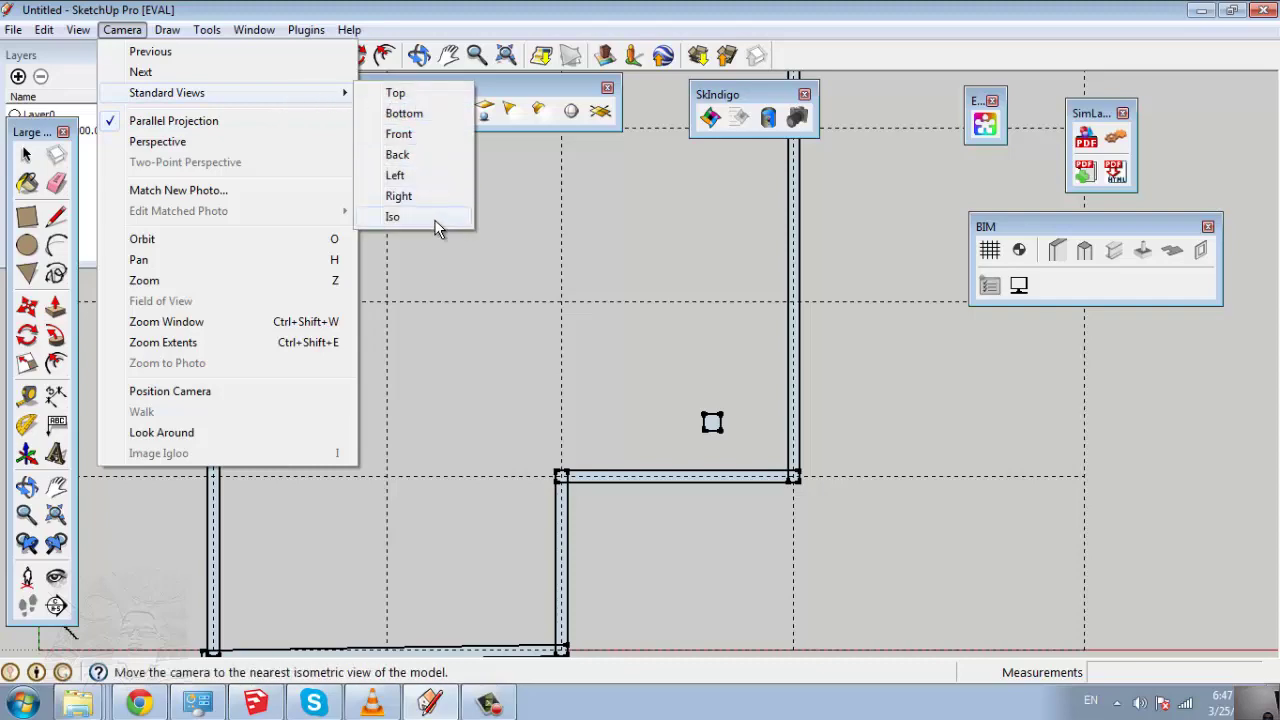
pyautogui.click(436, 218)
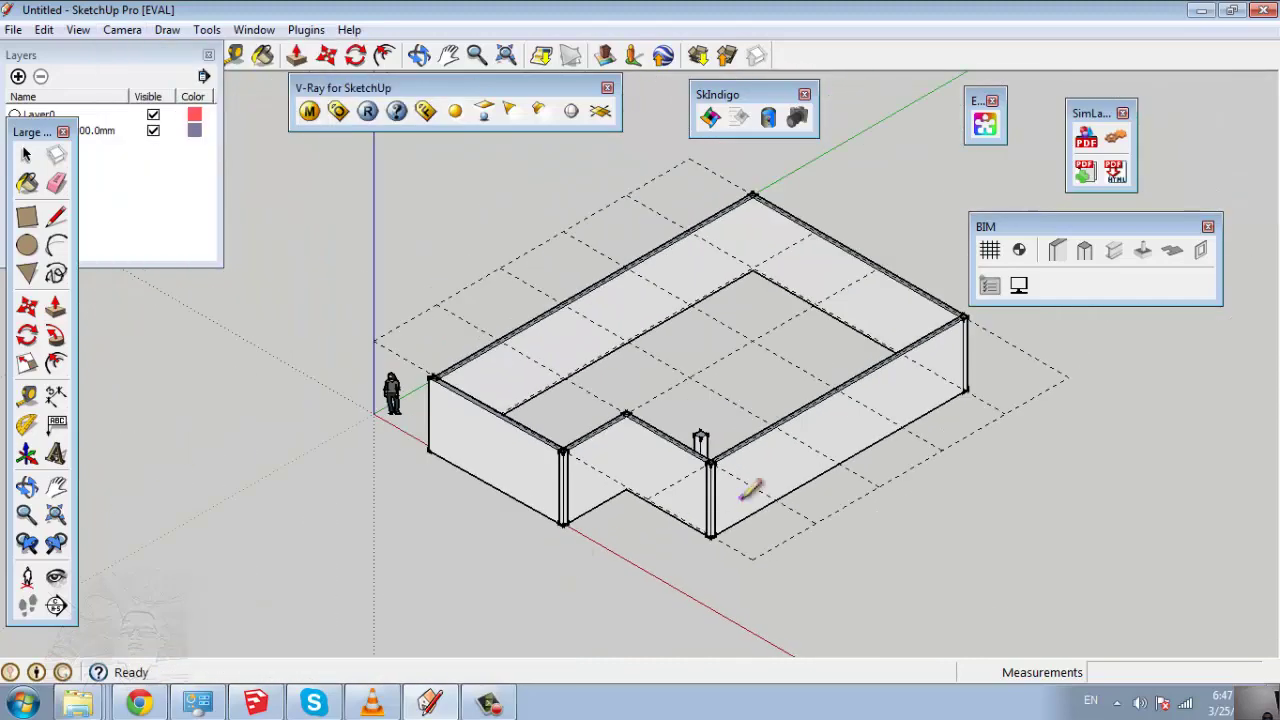
pyautogui.moveTo(528, 523)
pyautogui.mouseDown(button='middle')
pyautogui.moveTo(662, 466)
pyautogui.moveTo(885, 400)
pyautogui.mouseUp(button='middle')
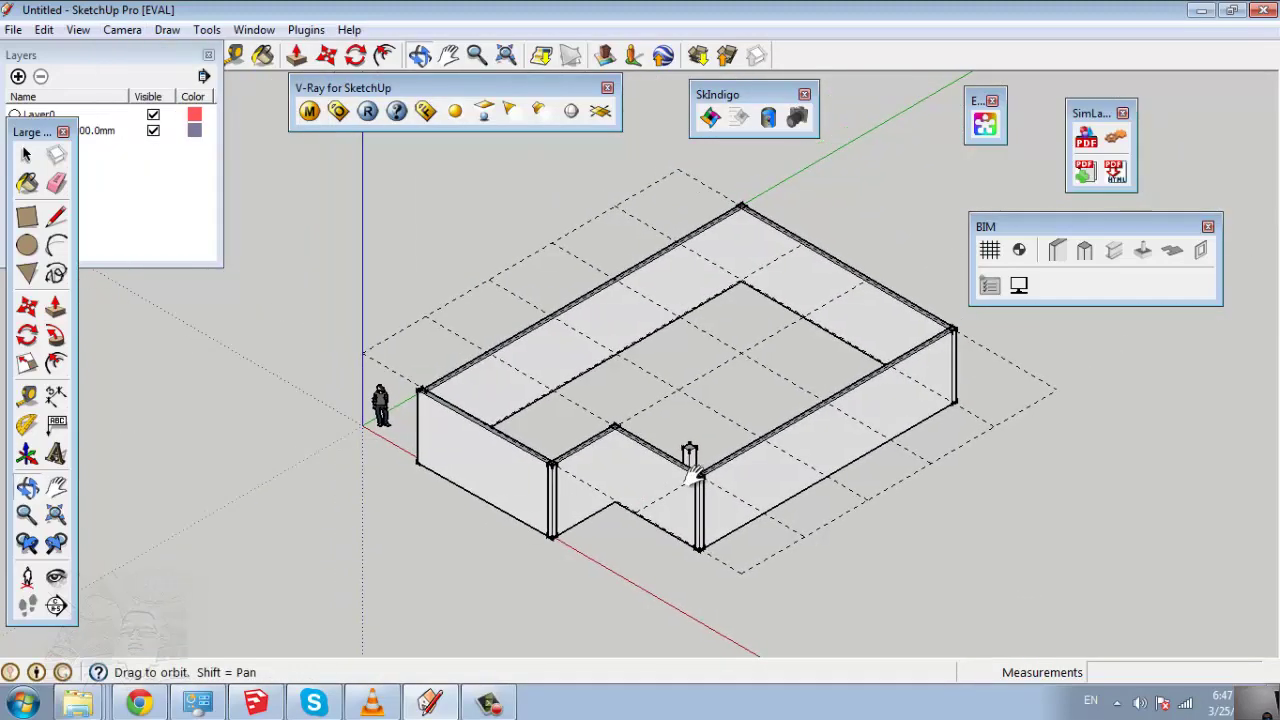
# Enable Render Materials in BIM Display Options, then close Snap Options without changes
pyautogui.click(1020, 288)
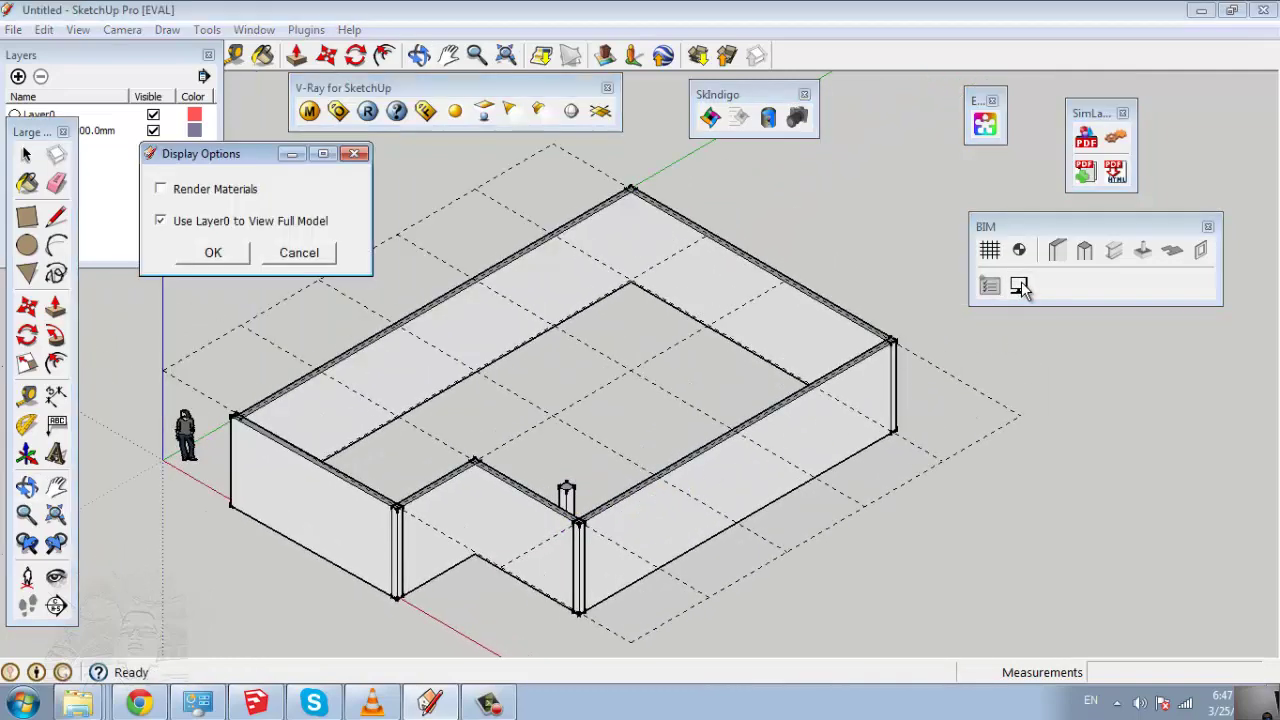
pyautogui.click(213, 252)
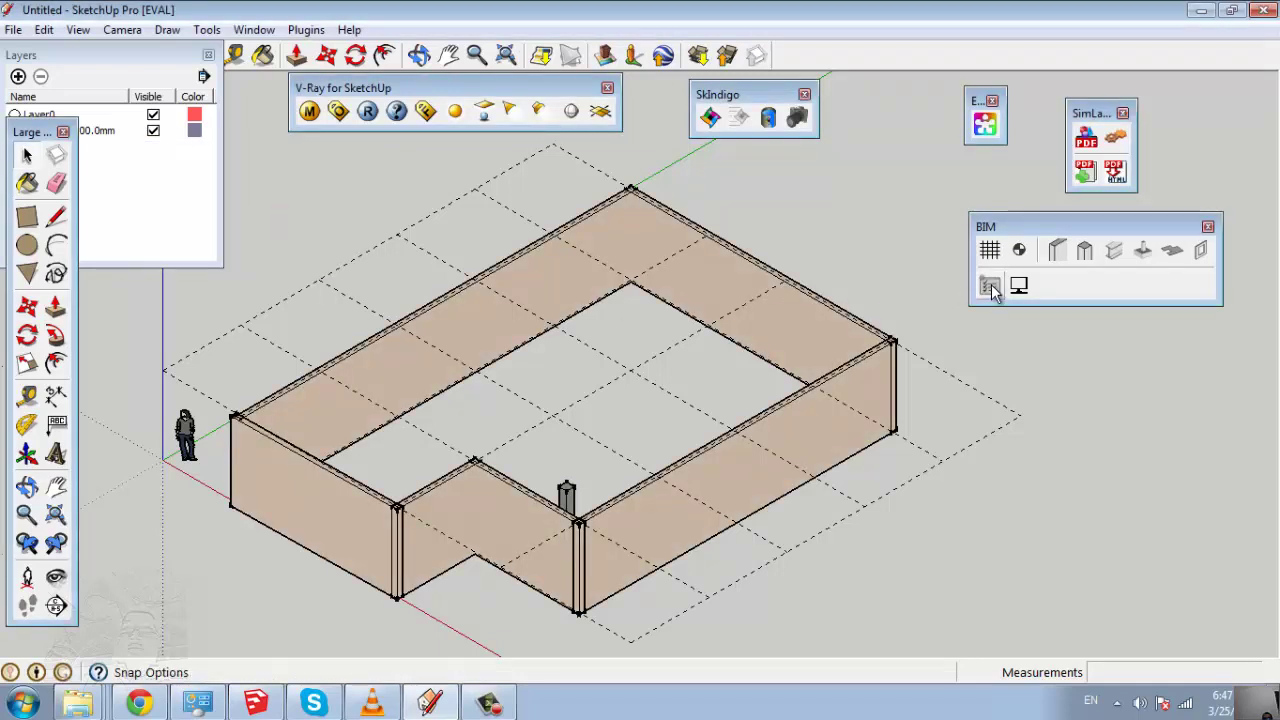
pyautogui.click(990, 287)
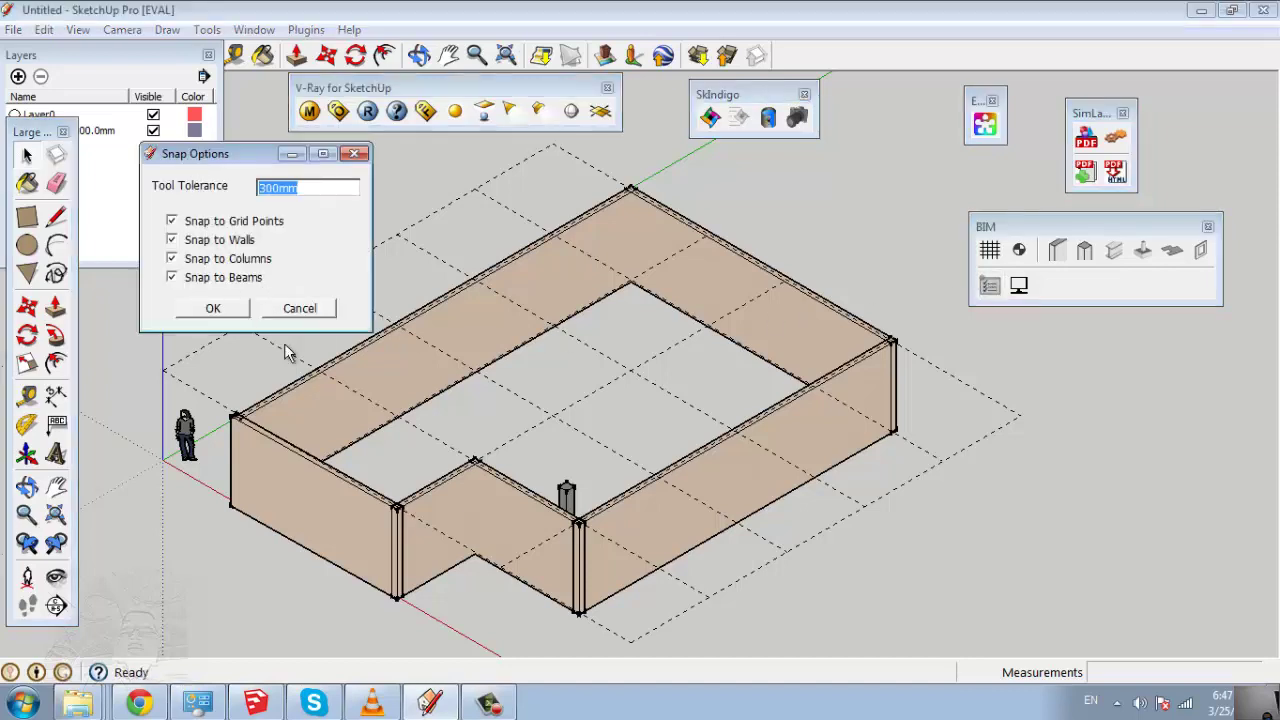
pyautogui.click(329, 313)
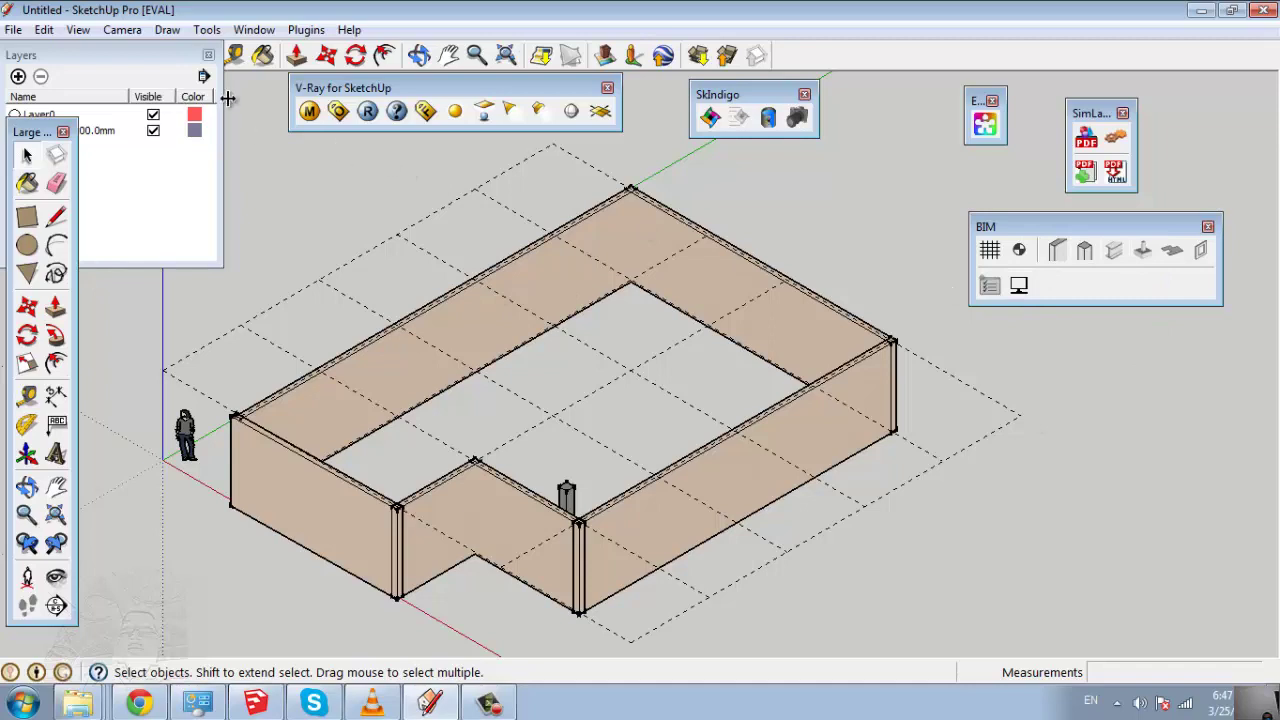
# Close the BIM toolbar and restore it from View > Toolbars > BIM
pyautogui.click(1208, 226)
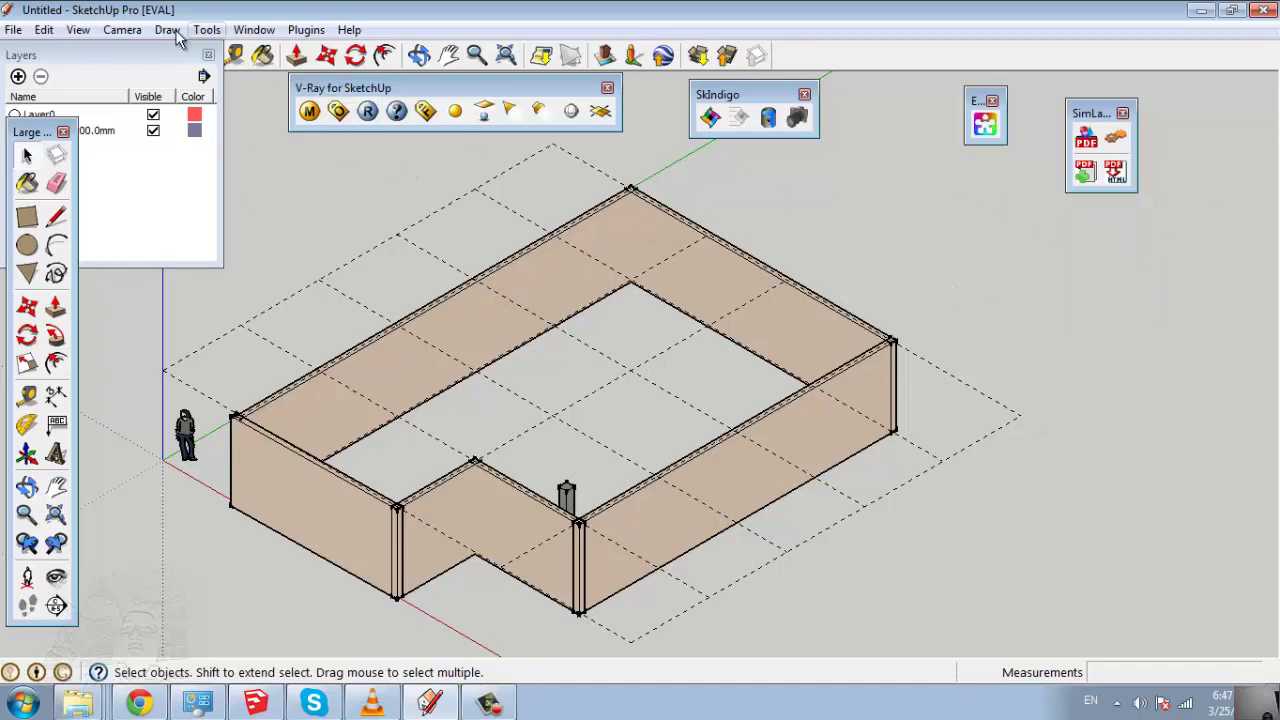
pyautogui.click(78, 30)
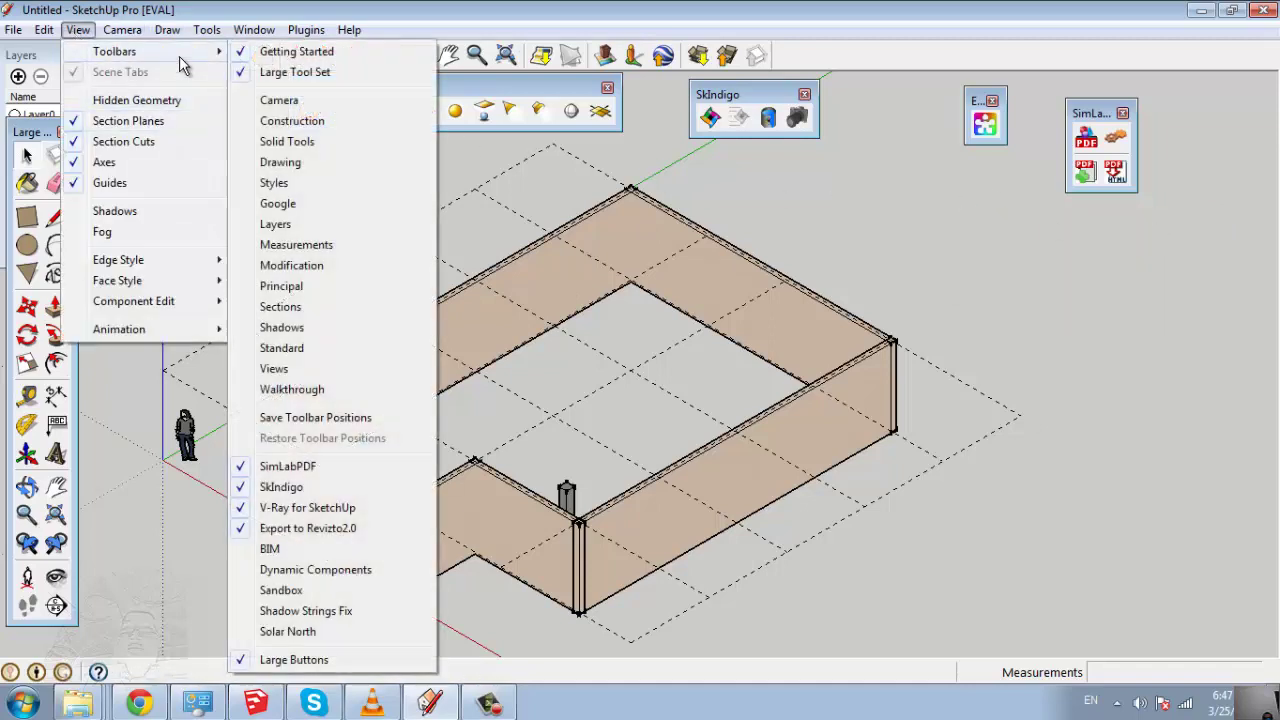
pyautogui.moveTo(115, 51)
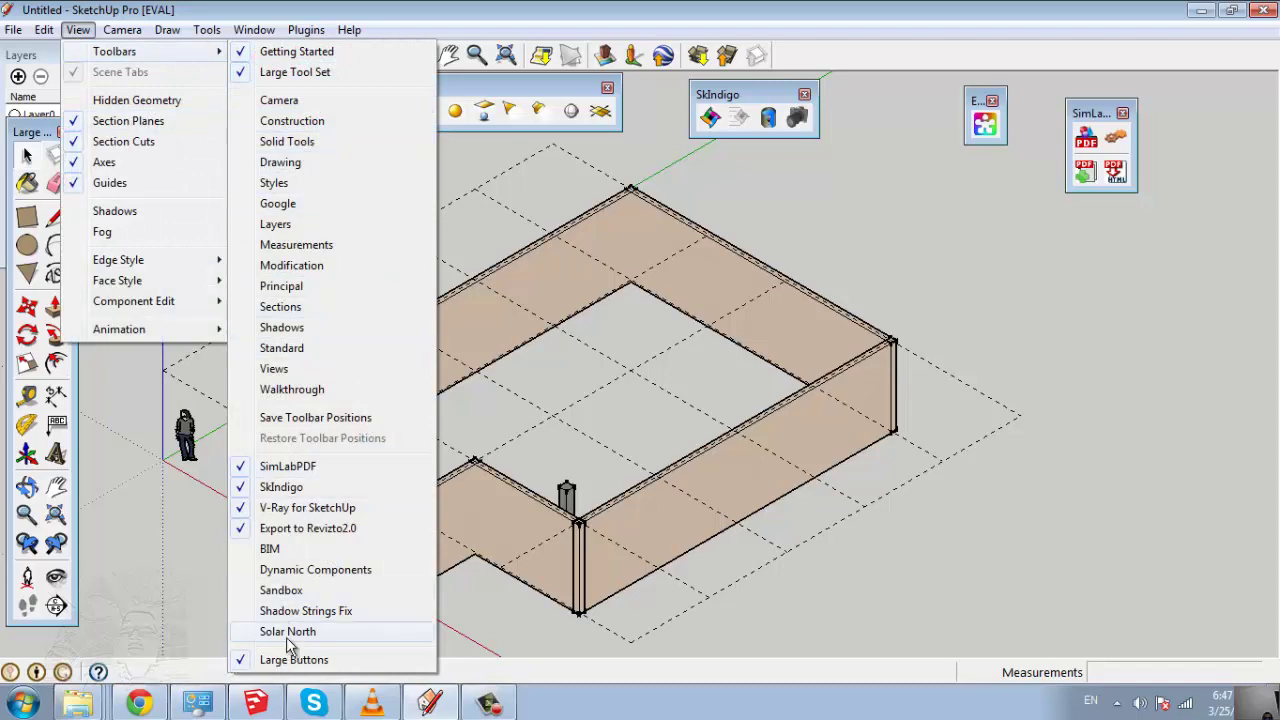
pyautogui.click(297, 553)
pyautogui.click(78, 30)
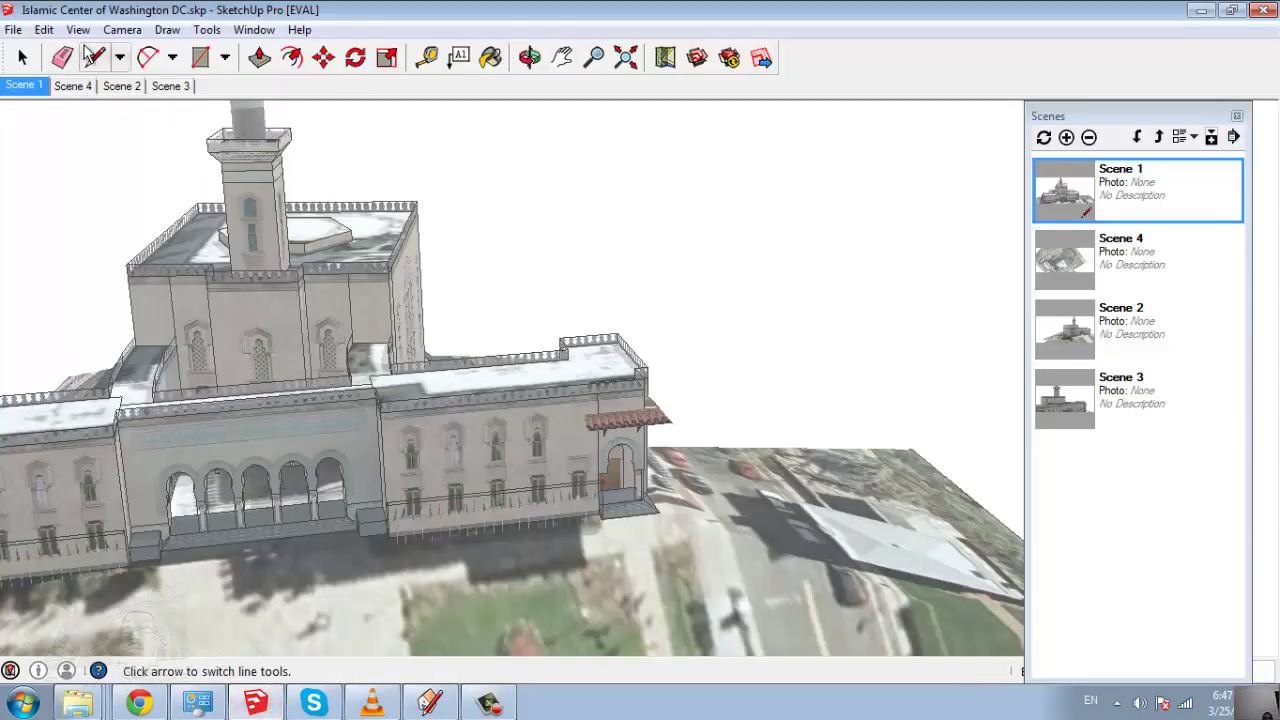
# Enable the Warehouse, Styles, Standard and Section toolbars in the Islamic Center model
pyautogui.click(78, 30)
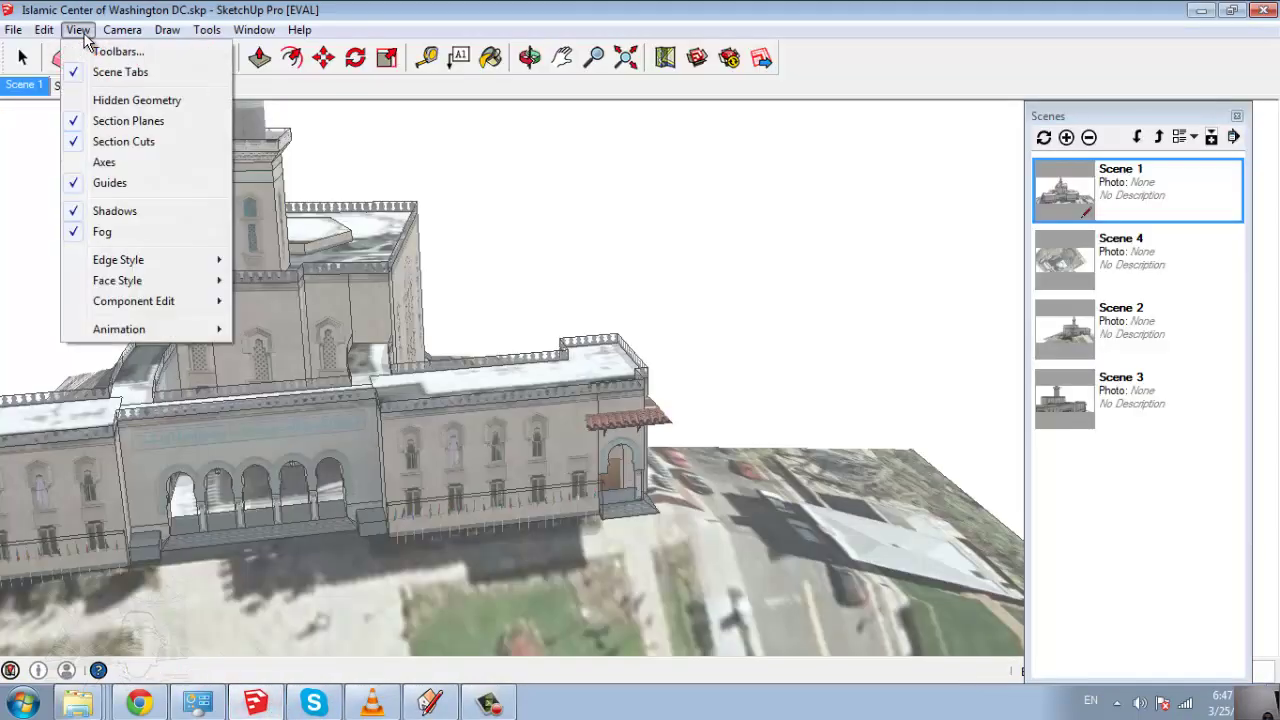
pyautogui.click(110, 47)
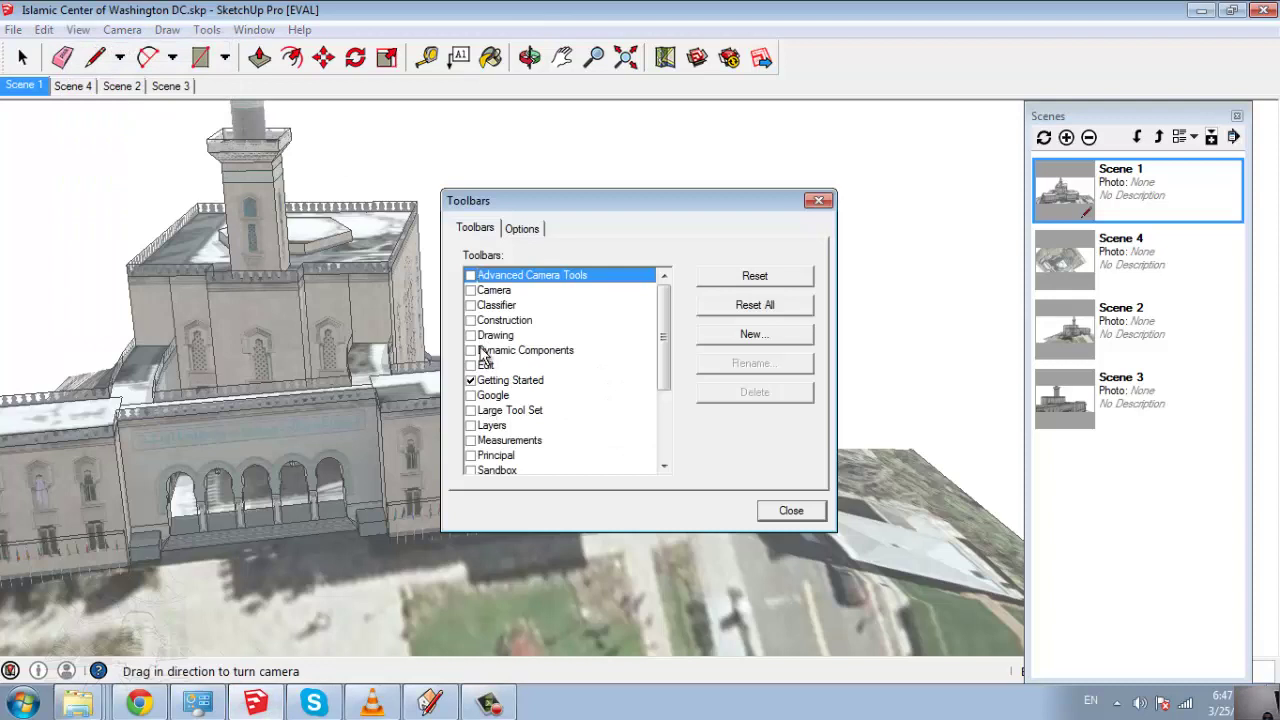
pyautogui.scroll(-3, 480, 425)
pyautogui.click(470, 455)
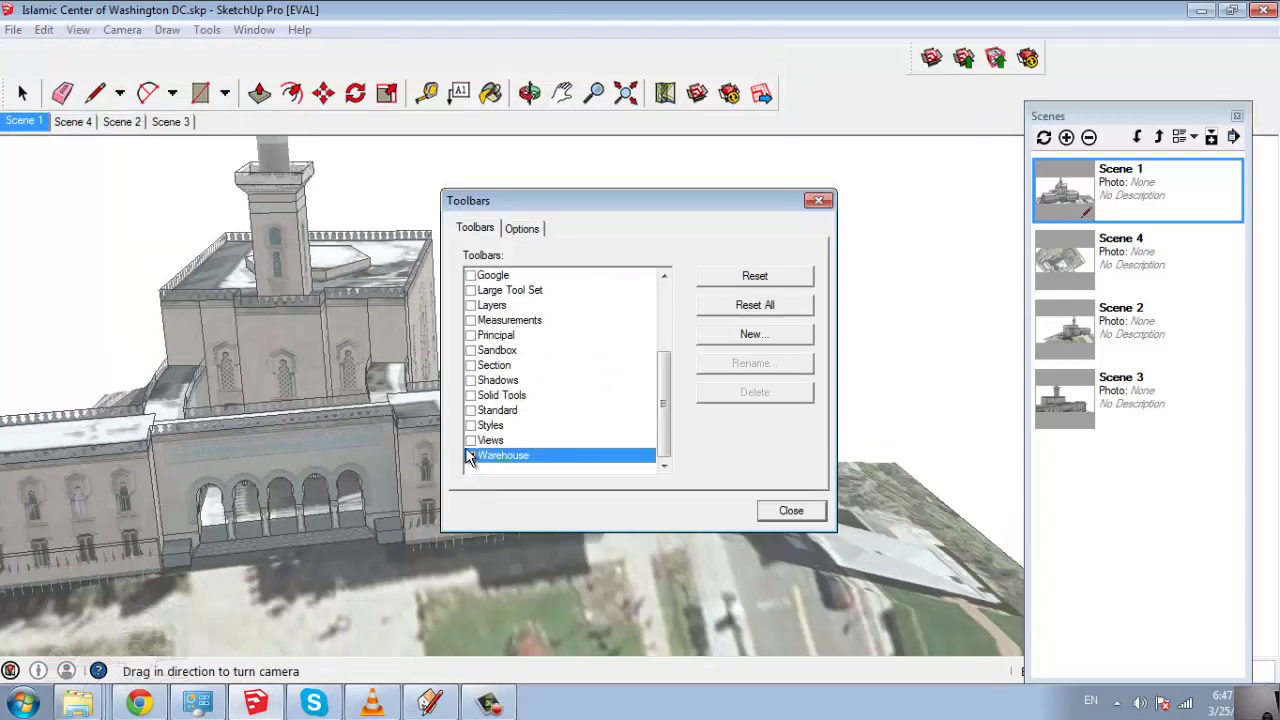
pyautogui.click(470, 425)
pyautogui.click(470, 410)
pyautogui.click(470, 365)
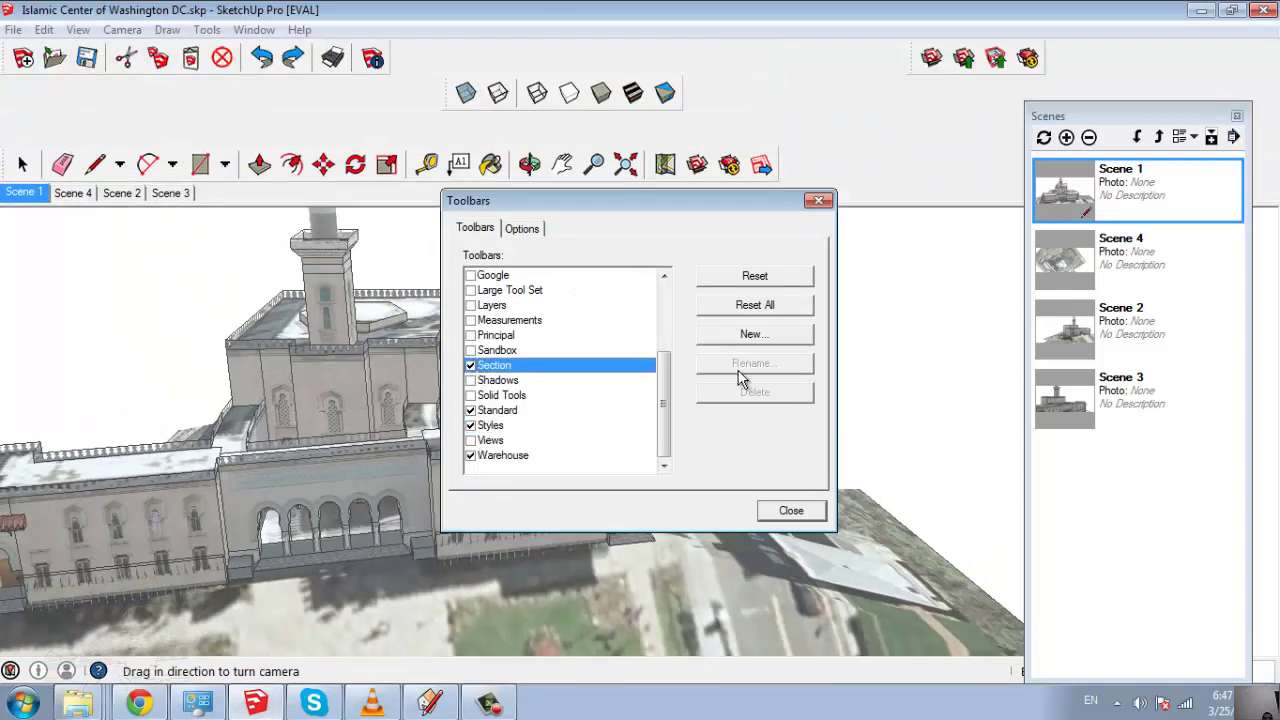
# Back in the Untitled BIM model, orbit the walls and column to a new angle
pyautogui.press('Escape')
pyautogui.press('space')
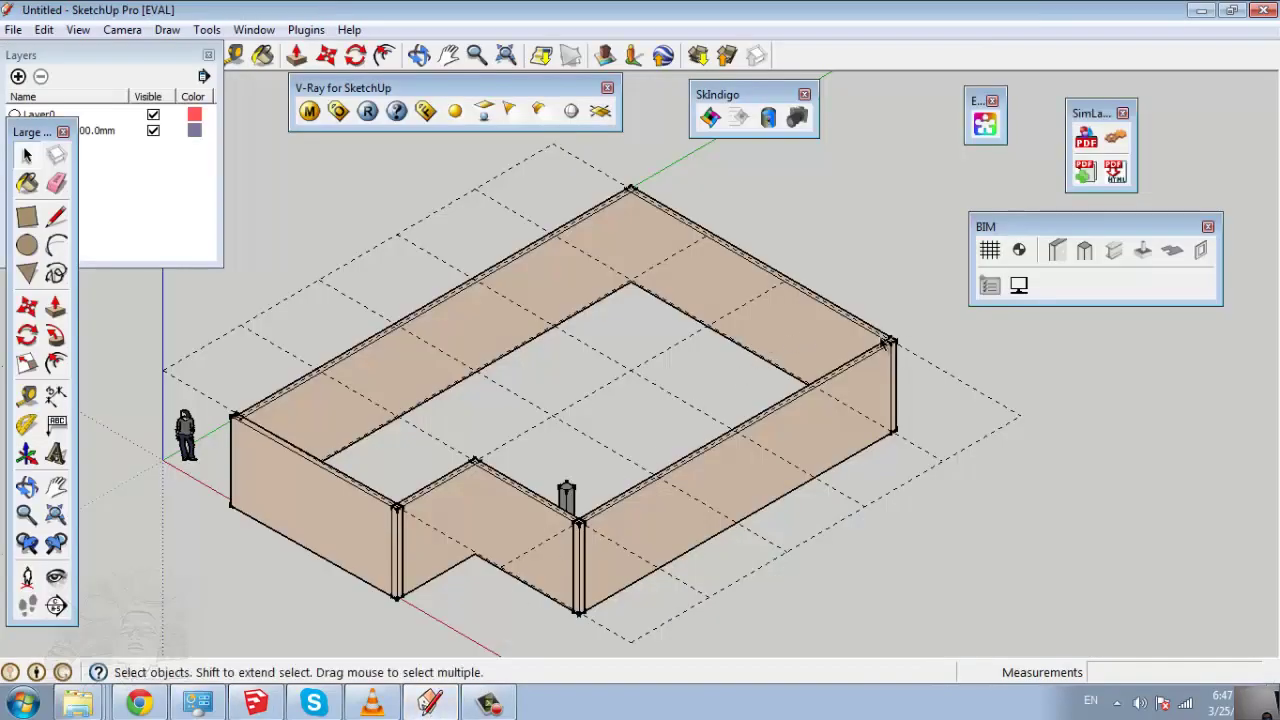
pyautogui.moveTo(885, 343)
pyautogui.mouseDown(button='middle')
pyautogui.moveTo(891, 371)
pyautogui.moveTo(737, 403)
pyautogui.moveTo(477, 351)
pyautogui.moveTo(579, 335)
pyautogui.moveTo(806, 251)
pyautogui.moveTo(457, 171)
pyautogui.mouseUp(button='middle')
pyautogui.moveTo(460, 292)
pyautogui.mouseDown(button='middle')
pyautogui.moveTo(534, 363)
pyautogui.moveTo(451, 508)
pyautogui.moveTo(508, 94)
pyautogui.moveTo(538, 348)
pyautogui.moveTo(509, 331)
pyautogui.moveTo(517, 151)
pyautogui.moveTo(543, 403)
pyautogui.moveTo(485, 540)
pyautogui.moveTo(463, 657)
pyautogui.moveTo(494, 434)
pyautogui.moveTo(468, 403)
pyautogui.moveTo(534, 357)
pyautogui.moveTo(543, 477)
pyautogui.mouseUp(button='middle')
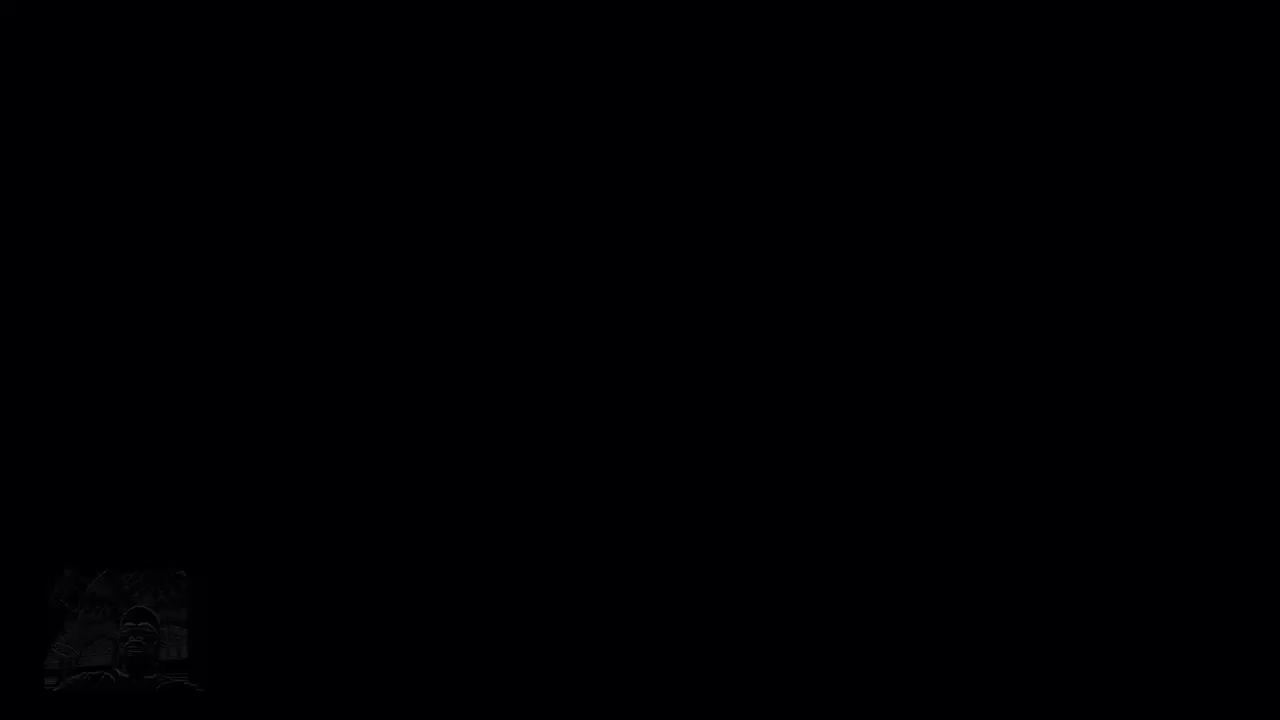